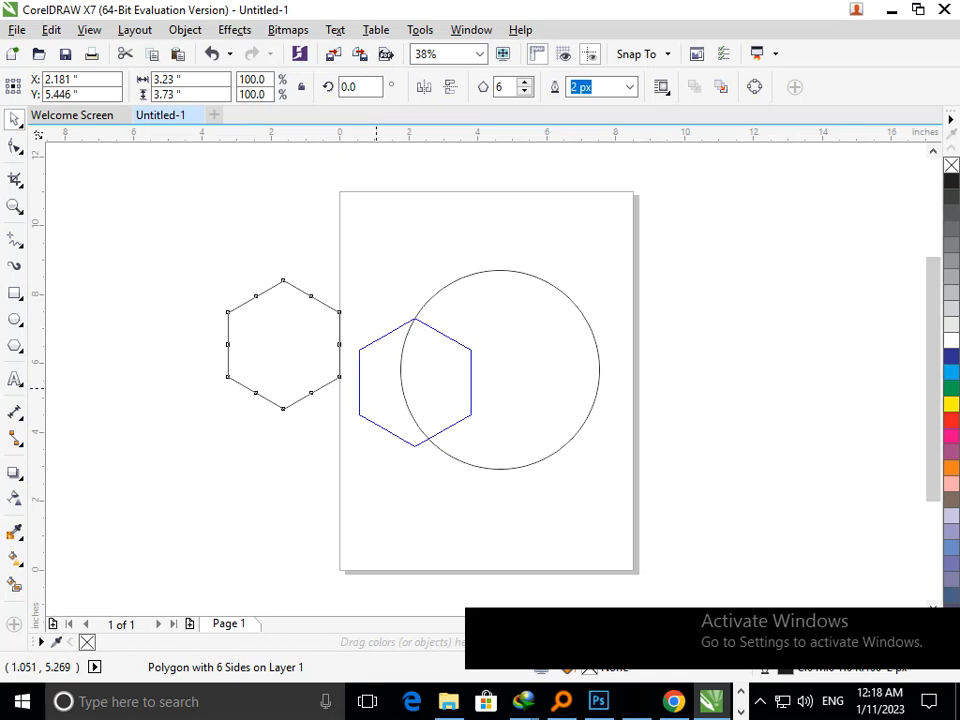
# - Move the hexagon onto the circle's left edge, scaling it down to 70% (about 2.26 × 2.61 in)
pyautogui.moveTo(351, 452); pyautogui.dragTo(366, 443)
pyautogui.click(367, 443)
pyautogui.moveTo(387, 402)
pyautogui.mouseDown()
pyautogui.moveTo(376, 393)
pyautogui.moveTo(376, 403)
pyautogui.mouseUp()
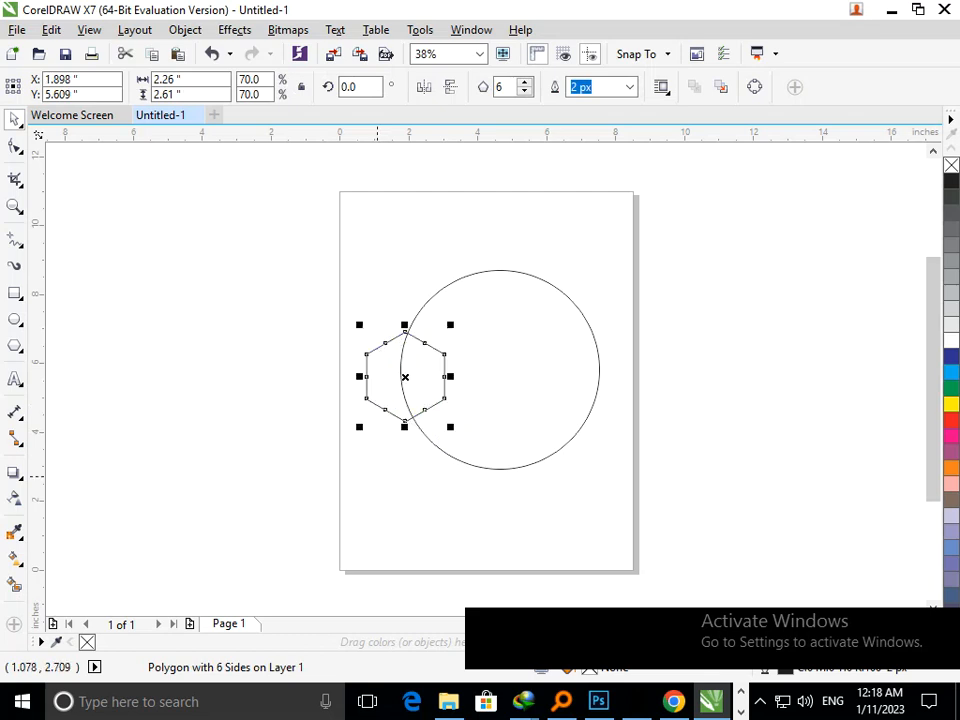
pyautogui.click(380, 465)
pyautogui.scroll(3, 374, 310)
pyautogui.scroll(4, 474, 405)
pyautogui.moveTo(336, 201); pyautogui.dragTo(354, 212)
pyautogui.scroll(-4, 354, 212)
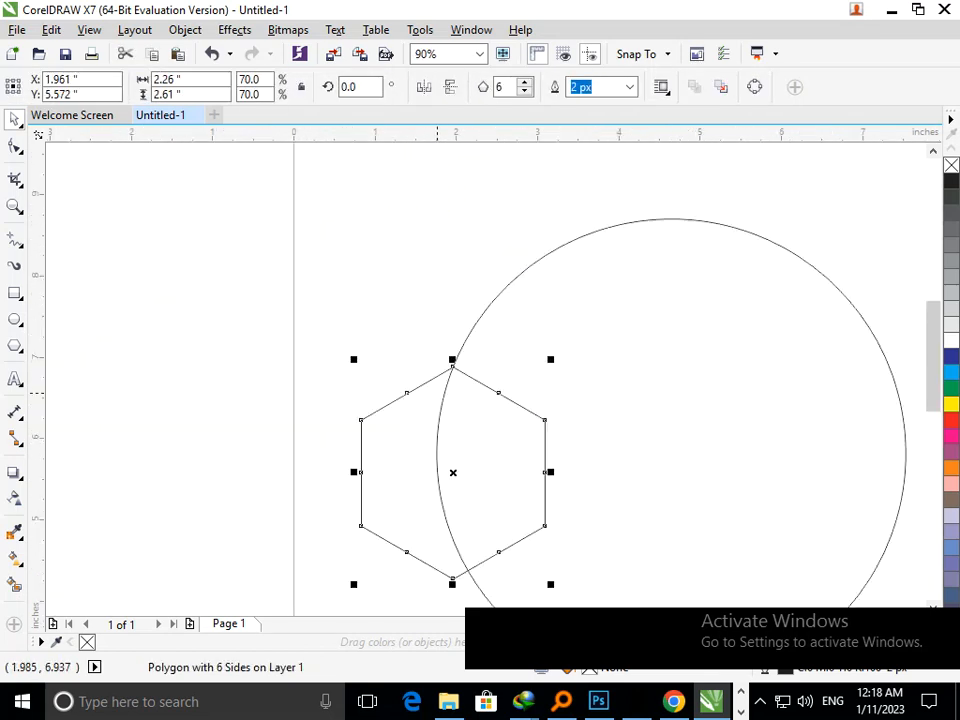
# - Add two concentric copies of the hexagon: a slightly larger outer one and an inner one about 1.412 × 1.631 in
pyautogui.moveTo(352, 583); pyautogui.dragTo(300, 566)
pyautogui.click(377, 590)
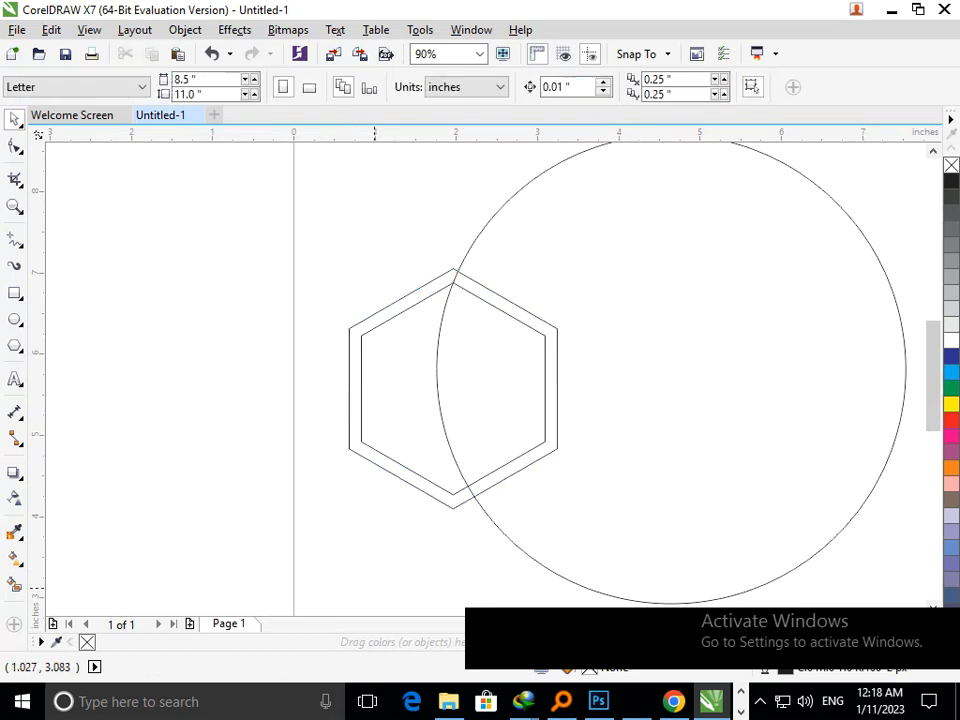
pyautogui.click(386, 469)
pyautogui.moveTo(341, 514); pyautogui.dragTo(382, 463)
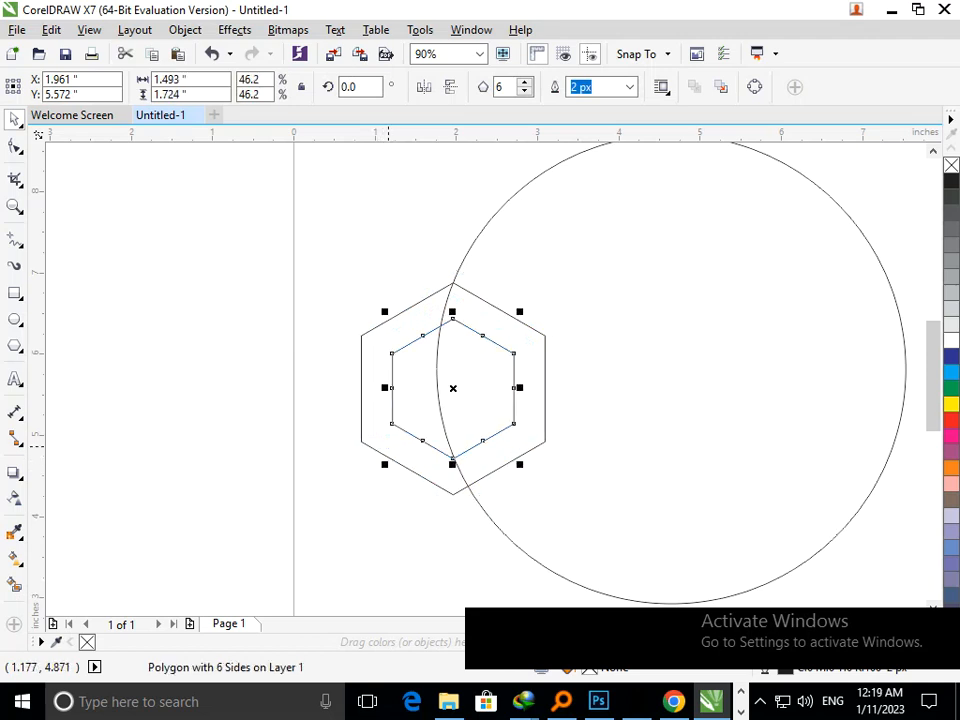
pyautogui.hotkey('ctrl', 'z')
pyautogui.moveTo(346, 513); pyautogui.dragTo(378, 460)
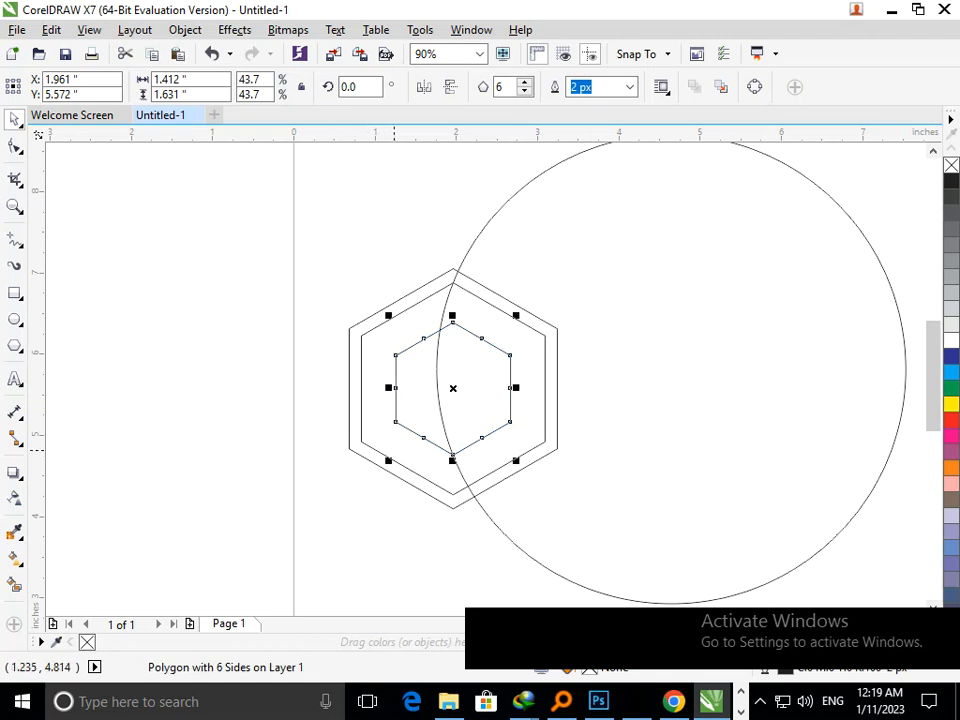
# - Nudge the innermost hexagon about 0.06 in to the right
pyautogui.press('Right')
pyautogui.press('Right')
pyautogui.press('Right')
pyautogui.press('Right')
pyautogui.press('Right')
pyautogui.press('Right')
pyautogui.press('Right')
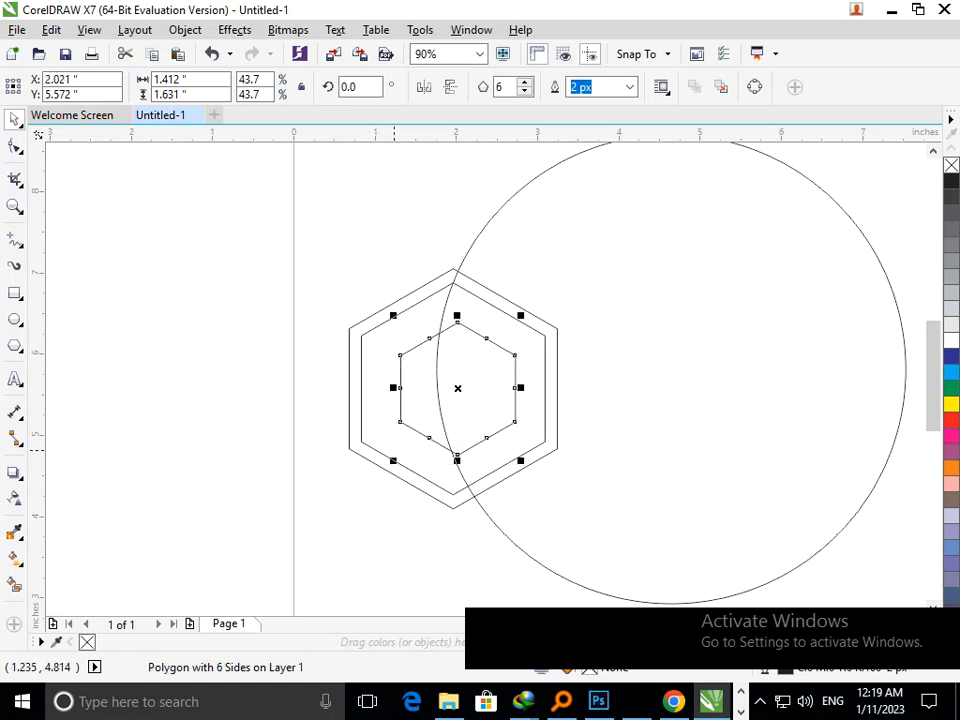
pyautogui.press('Left')
# - Add a smaller concentric copy of the circle, about 4.928 in in diameter, inside the original
pyautogui.click(563, 482)
pyautogui.moveTo(430, 611); pyautogui.dragTo(470, 579)
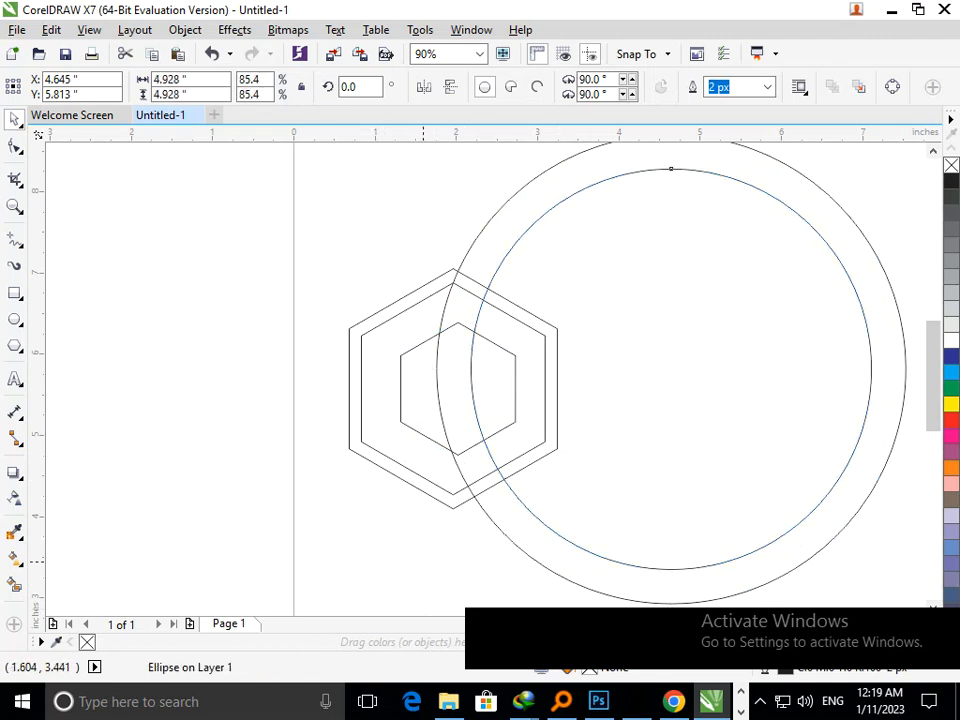
pyautogui.click(437, 493)
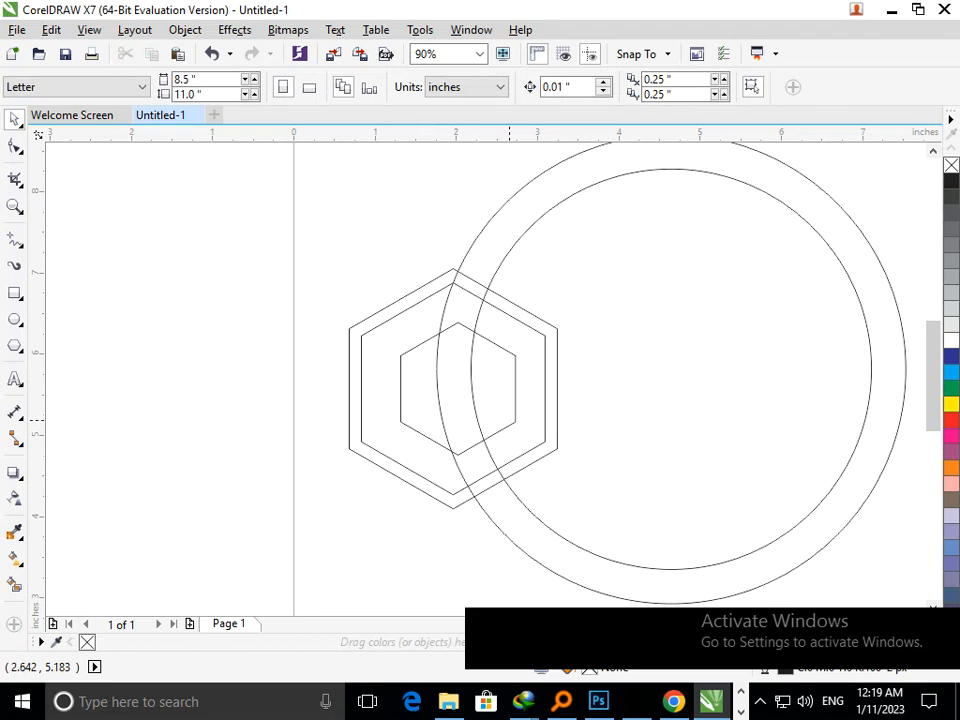
# - Copy the three nested hexagons onto the circle's right edge and enlarge the copy to about 3.695 × 4.267 in
pyautogui.moveTo(536, 396); pyautogui.dragTo(538, 396)
pyautogui.hotkey('shift', 'F4')
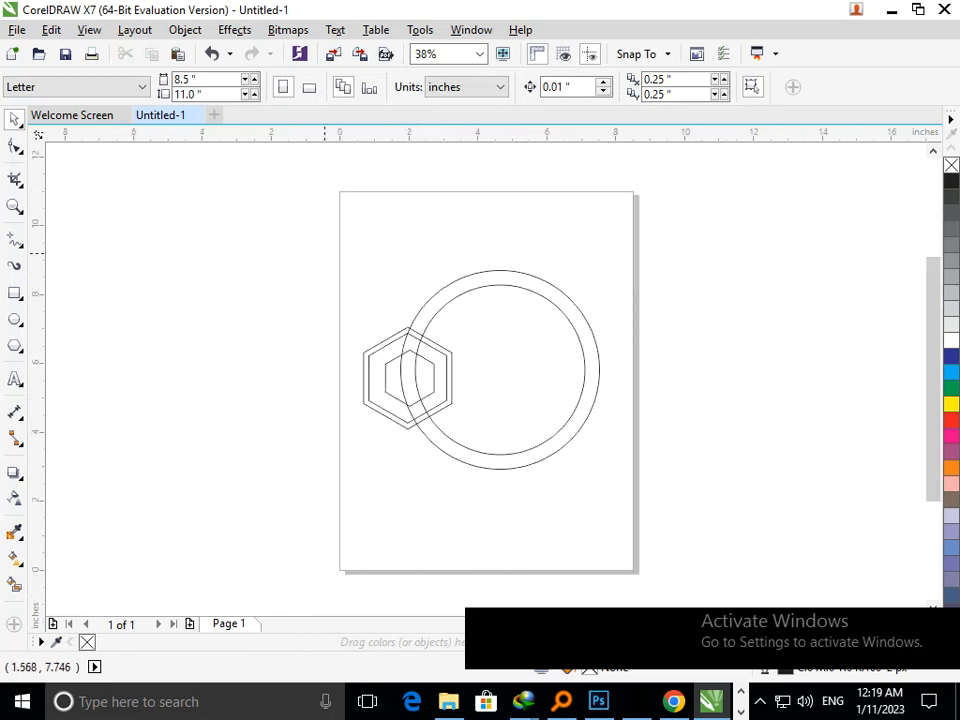
pyautogui.scroll(1, 535, 347)
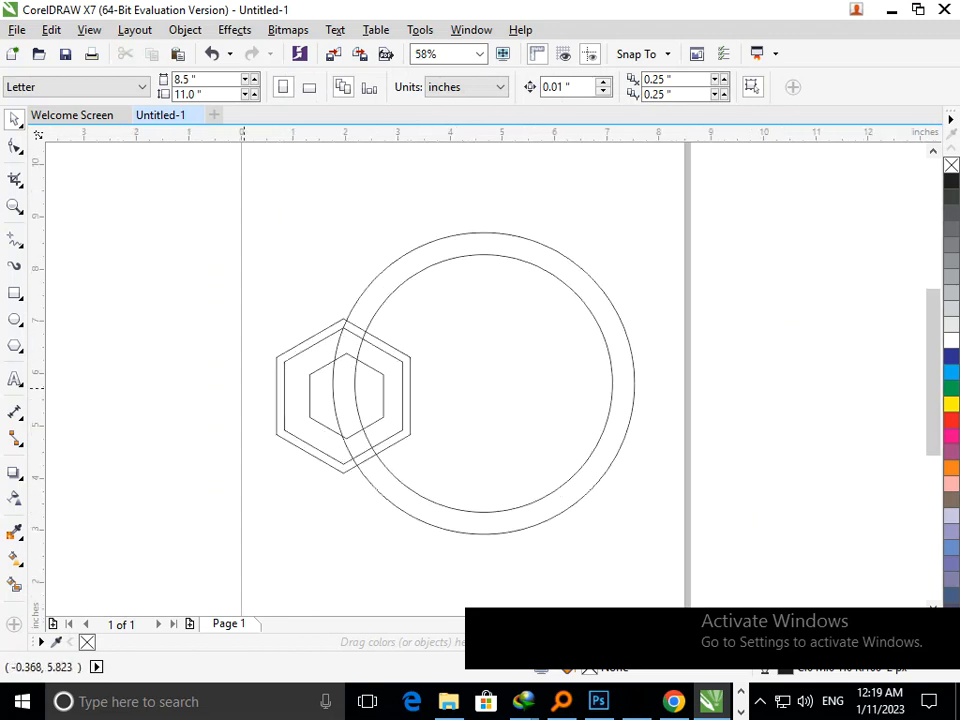
pyautogui.moveTo(230, 295); pyautogui.dragTo(461, 508)
pyautogui.moveTo(341, 397); pyautogui.dragTo(616, 404)
pyautogui.moveTo(549, 484); pyautogui.dragTo(521, 533)
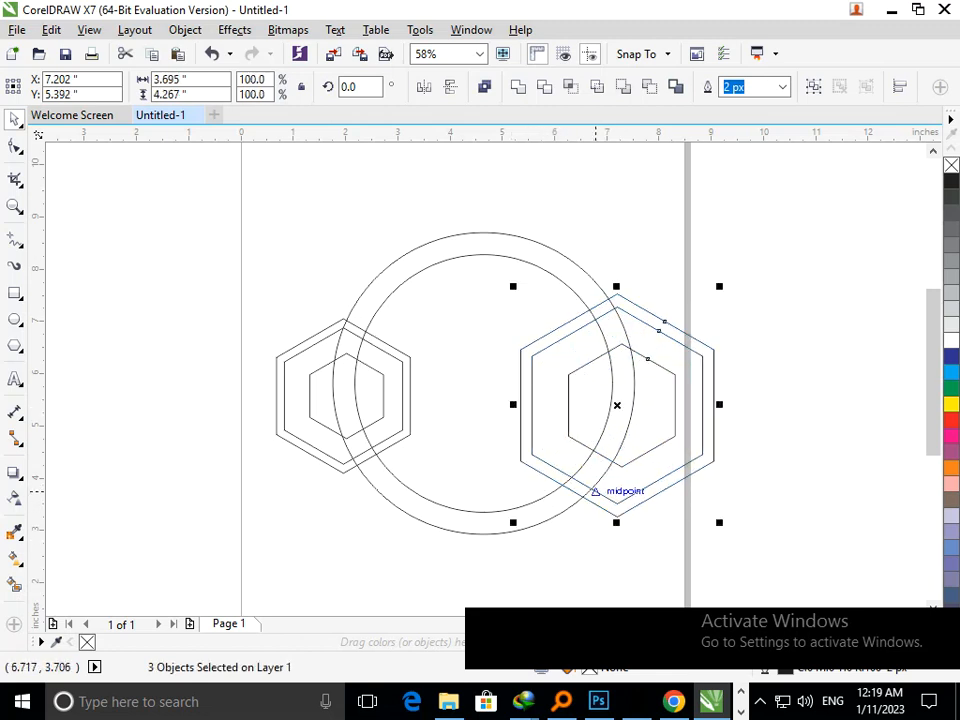
pyautogui.moveTo(627, 456); pyautogui.dragTo(626, 456)
pyautogui.click(626, 456)
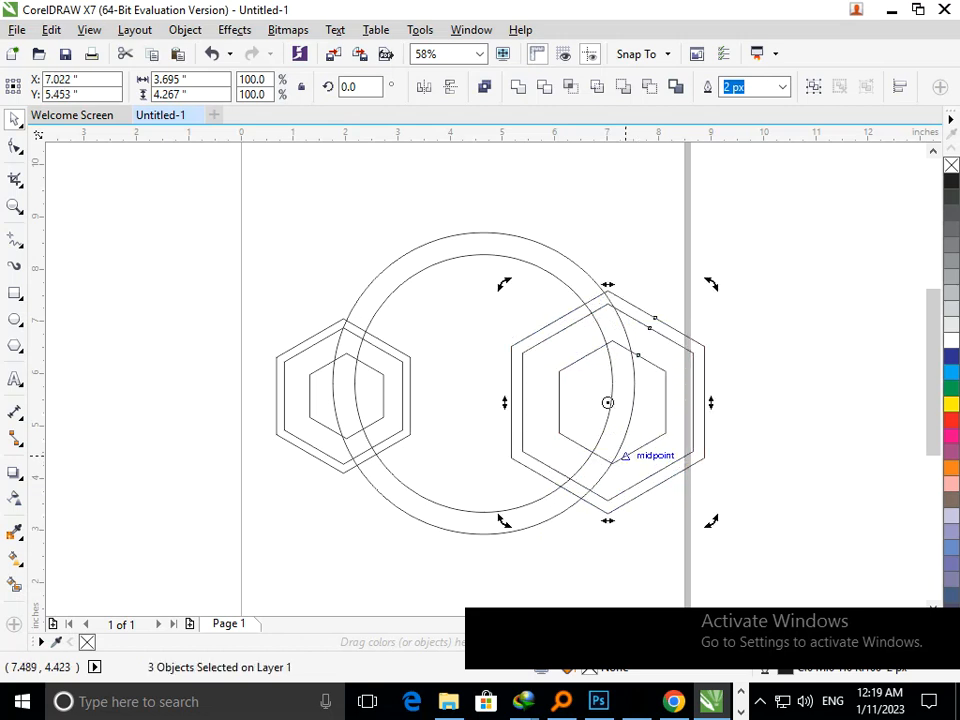
# - Replace the three small left hexagons with a copy of the enlarged right set on the circle's left edge
pyautogui.click(223, 480)
pyautogui.moveTo(193, 287); pyautogui.dragTo(446, 509)
pyautogui.press('Delete')
pyautogui.moveTo(784, 579); pyautogui.dragTo(463, 267)
pyautogui.moveTo(609, 401); pyautogui.dragTo(348, 406)
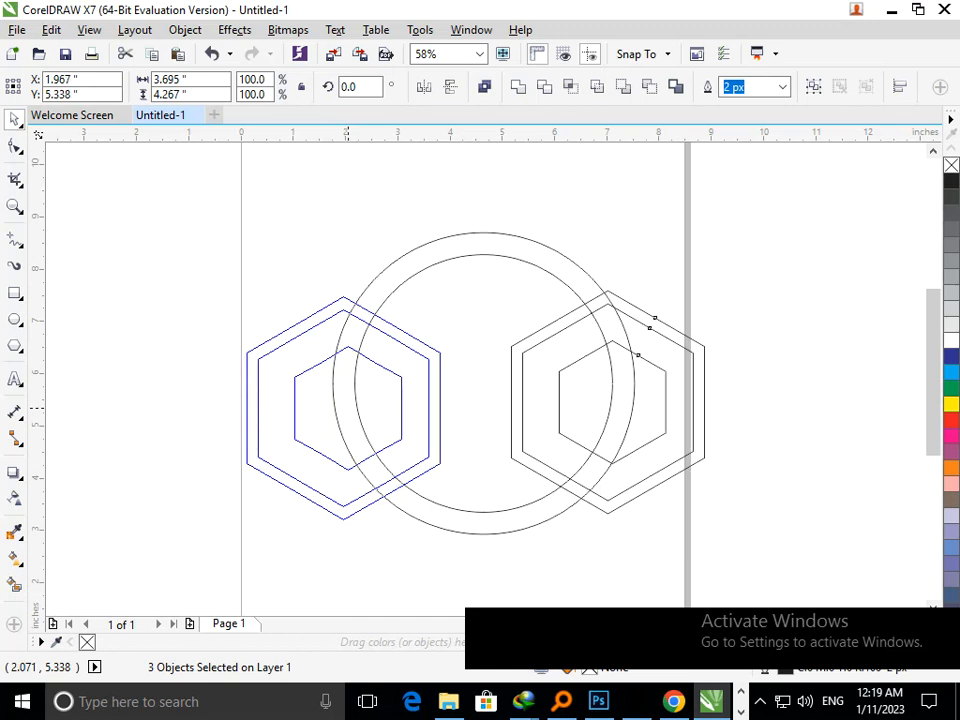
pyautogui.moveTo(348, 408); pyautogui.dragTo(348, 408)
# - Enlarge the left hexagon set to about 3.878 × 4.478 in and shift its innermost hexagon slightly left
pyautogui.moveTo(238, 523); pyautogui.dragTo(229, 537)
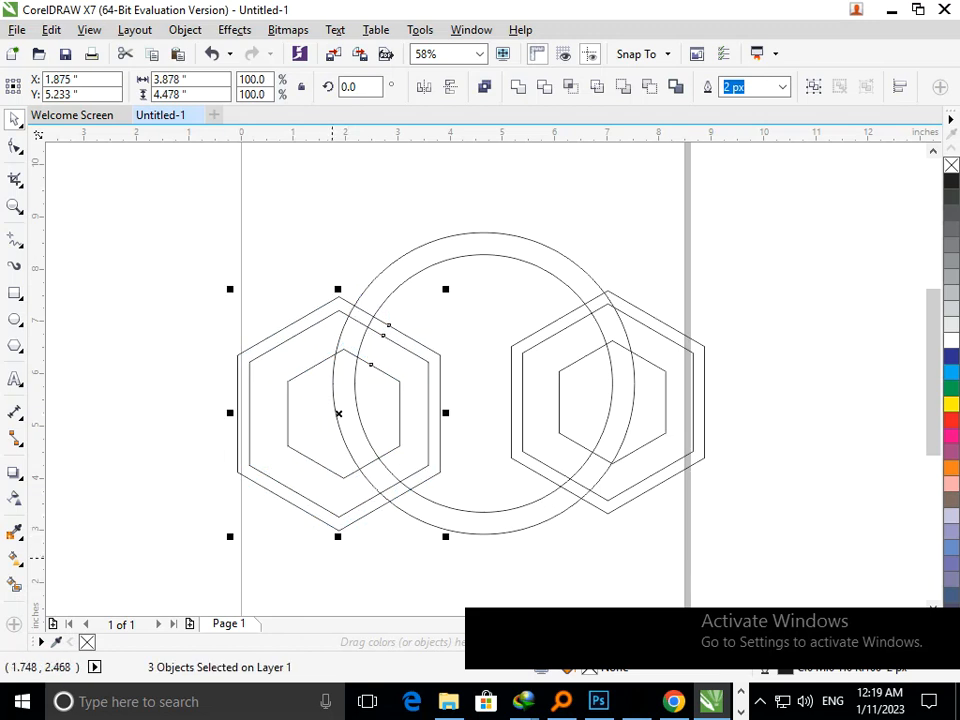
pyautogui.moveTo(339, 534); pyautogui.dragTo(351, 530)
pyautogui.click(356, 391)
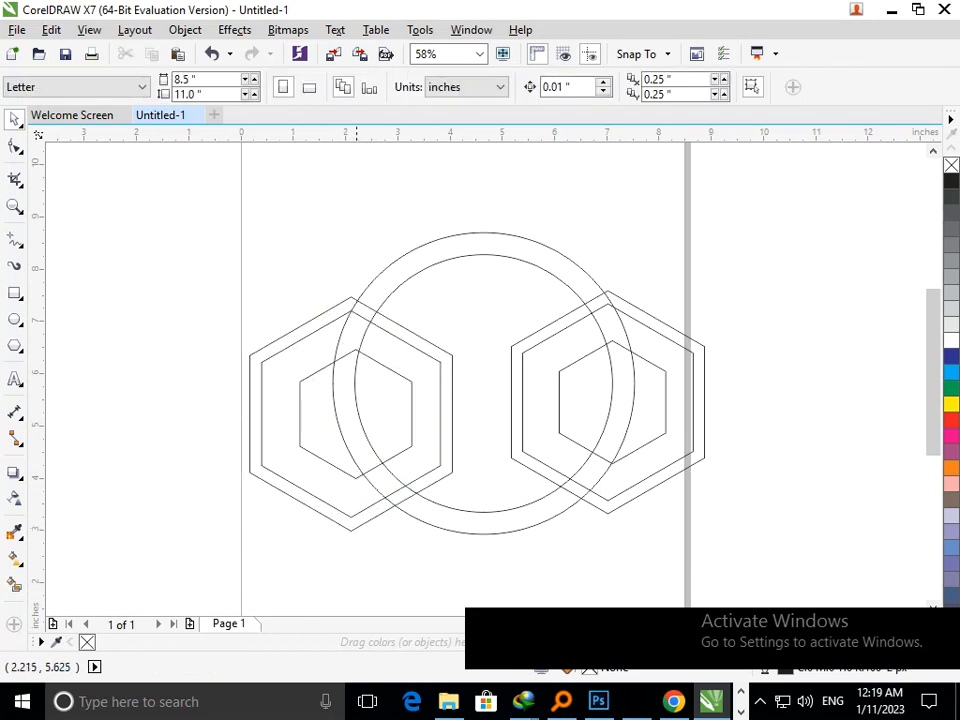
pyautogui.moveTo(350, 353); pyautogui.dragTo(342, 357)
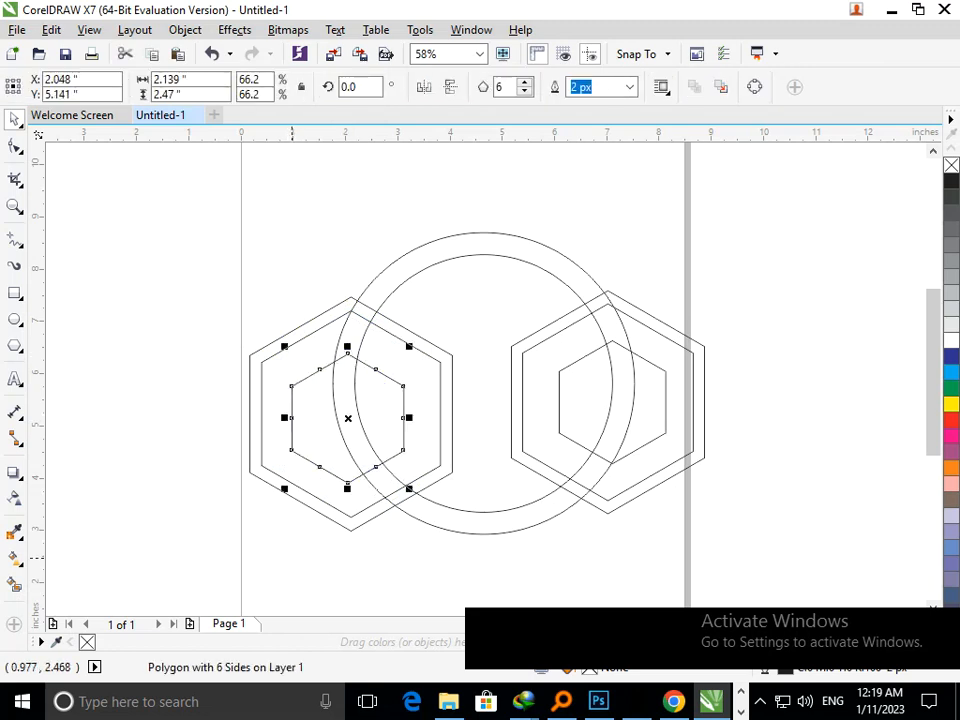
# - Replace the right hexagon set with a copy of the adjusted left set on the circle's right edge
pyautogui.click(291, 555)
pyautogui.moveTo(766, 240); pyautogui.dragTo(507, 546)
pyautogui.press('Delete')
pyautogui.moveTo(172, 243); pyautogui.dragTo(411, 477)
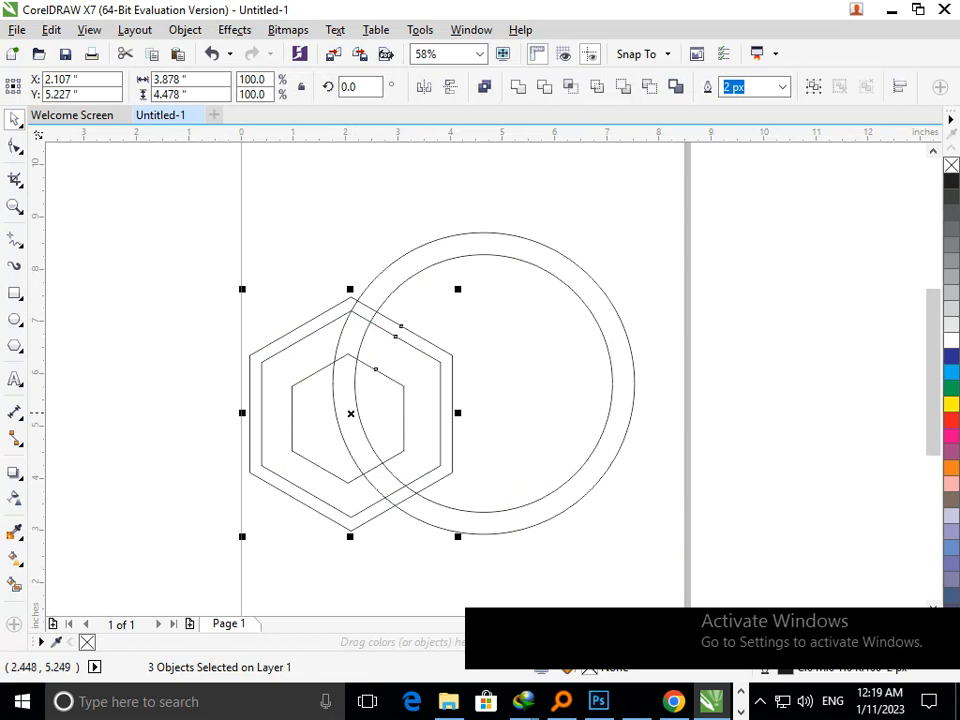
pyautogui.moveTo(349, 409); pyautogui.dragTo(617, 411)
# - Nudge the innermost hexagon of the right set slightly to the right
pyautogui.click(660, 421)
pyautogui.click(663, 422)
pyautogui.press('Right')
pyautogui.press('Right')
pyautogui.press('Right')
pyautogui.press('Right')
pyautogui.press('Right')
pyautogui.press('Right')
pyautogui.press('Right')
pyautogui.press('Right')
pyautogui.press('Right')
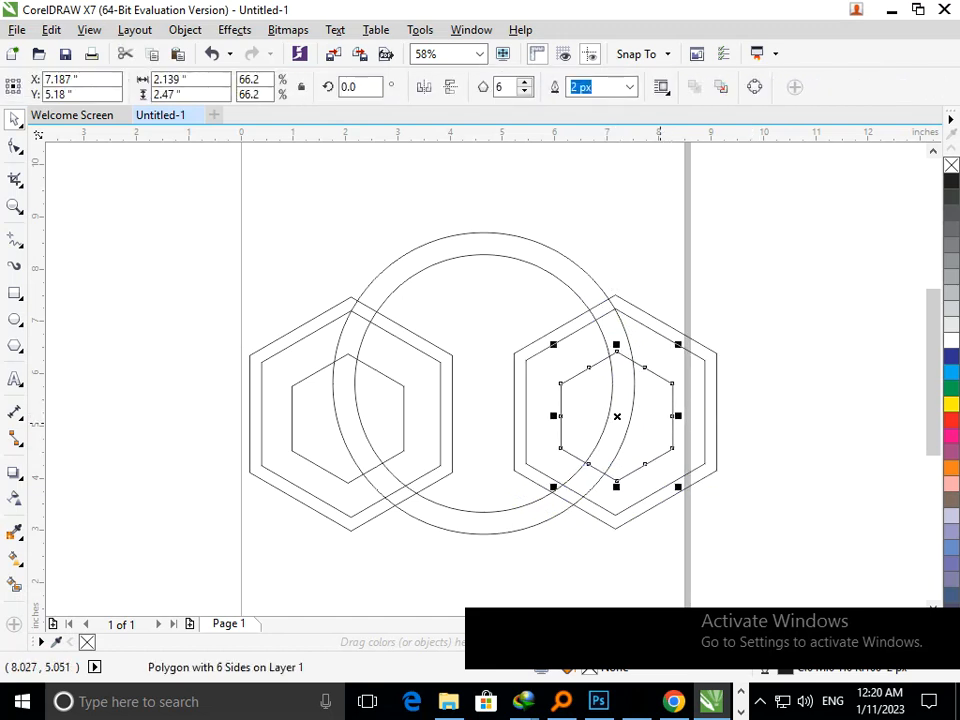
pyautogui.click(766, 425)
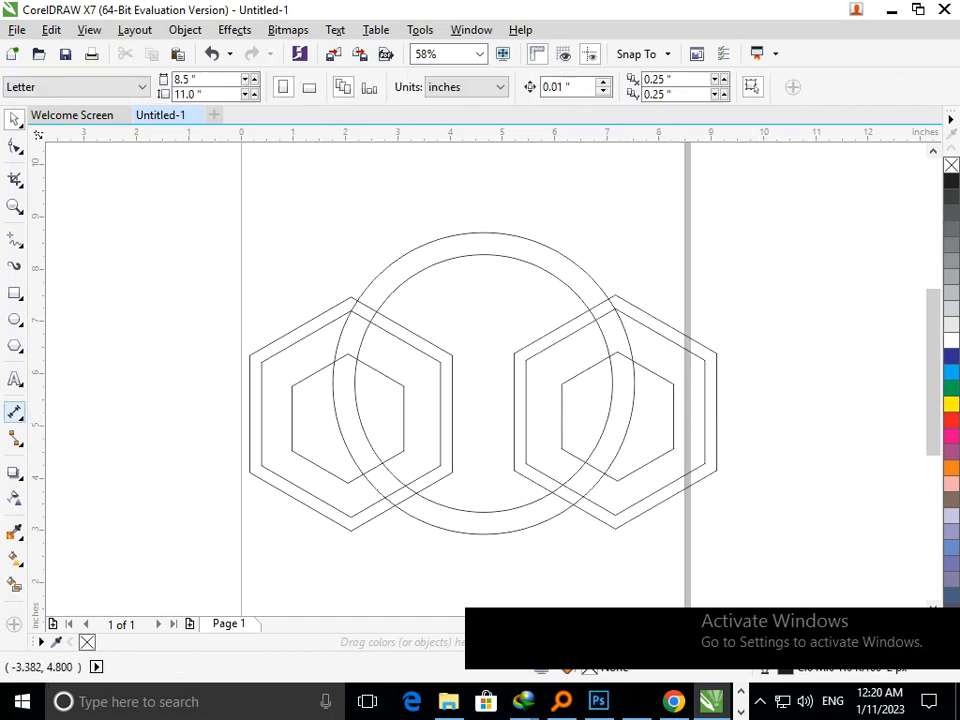
# - Draw a rectangle about 0.736 × 2.206 in between the hexagon sets and a circle about 0.93 in wide centered above it
pyautogui.click(15, 293)
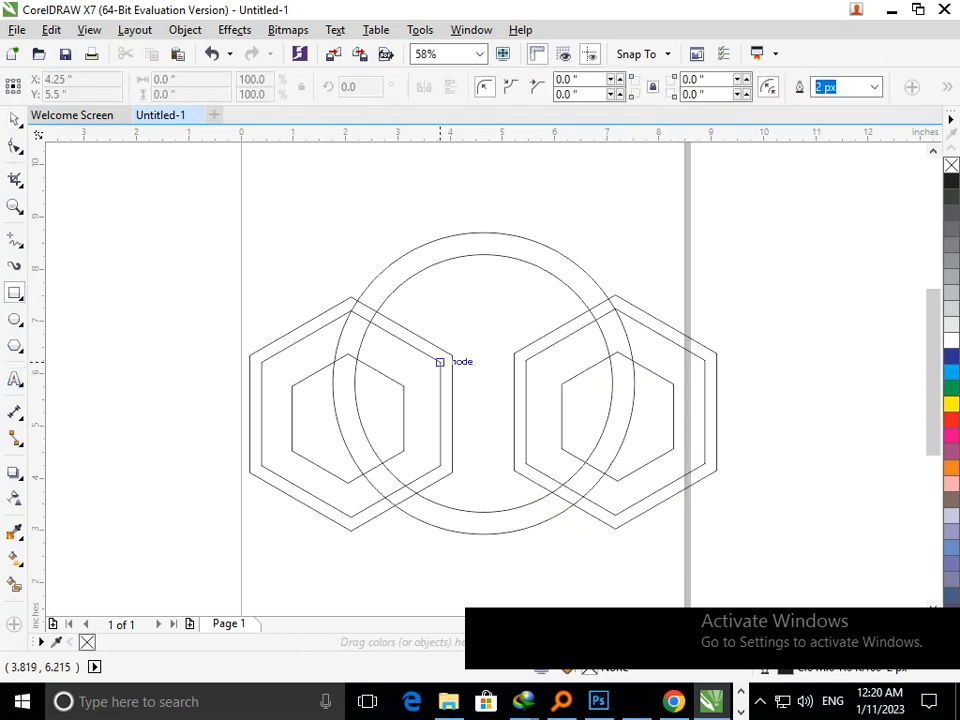
pyautogui.moveTo(462, 354)
pyautogui.mouseDown()
pyautogui.moveTo(505, 475)
pyautogui.moveTo(514, 469)
pyautogui.moveTo(501, 470)
pyautogui.mouseUp()
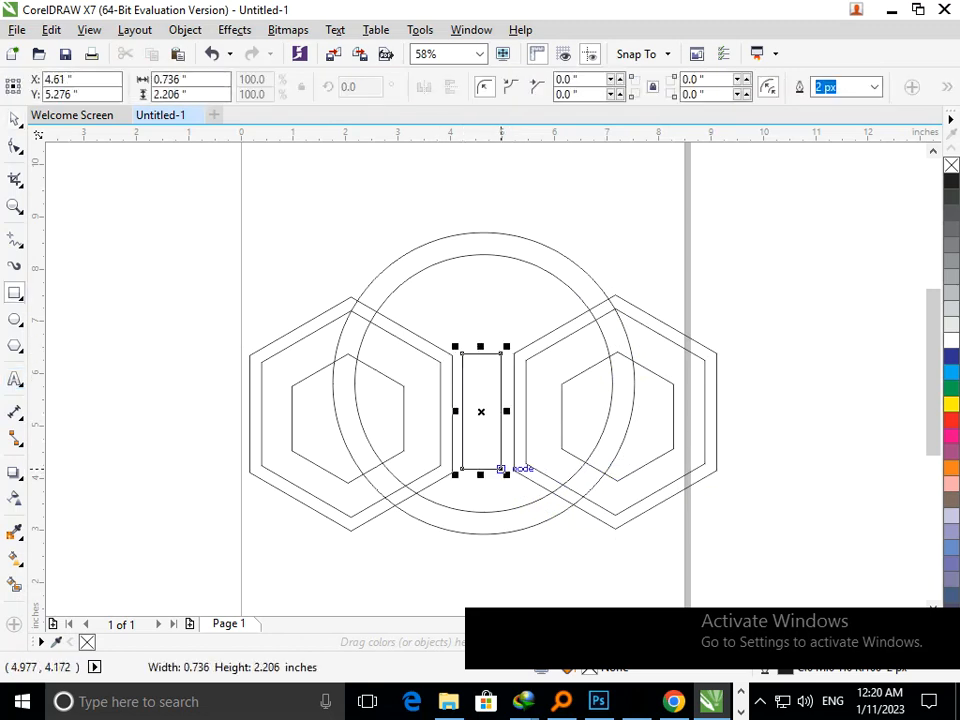
pyautogui.click(15, 319)
pyautogui.moveTo(460, 281); pyautogui.dragTo(495, 325)
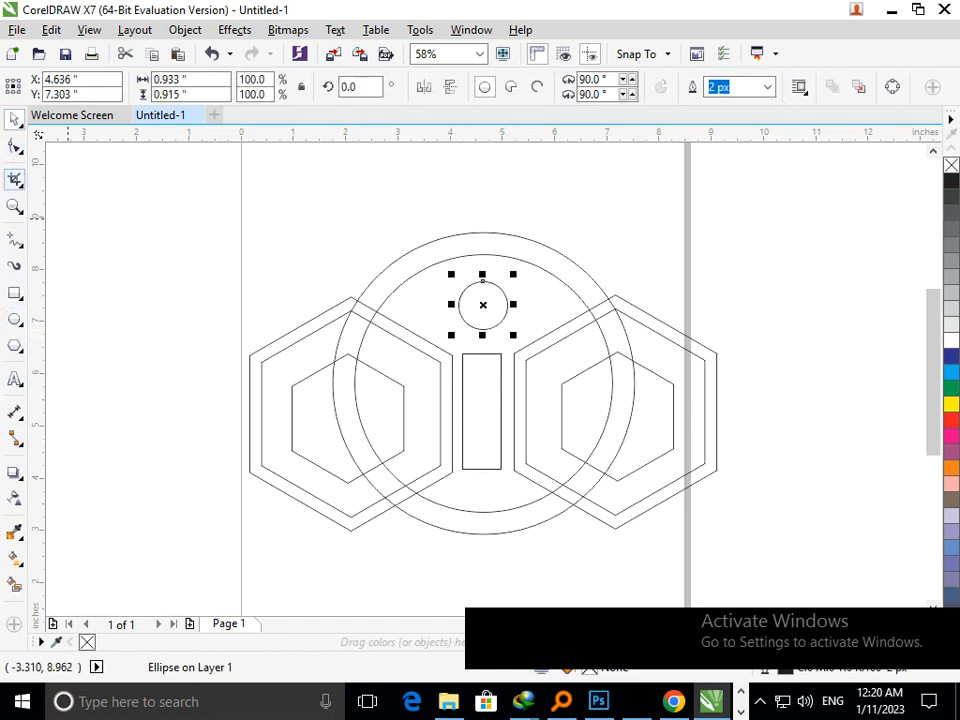
pyautogui.click(15, 178)
pyautogui.click(15, 119)
pyautogui.moveTo(495, 324); pyautogui.dragTo(492, 324)
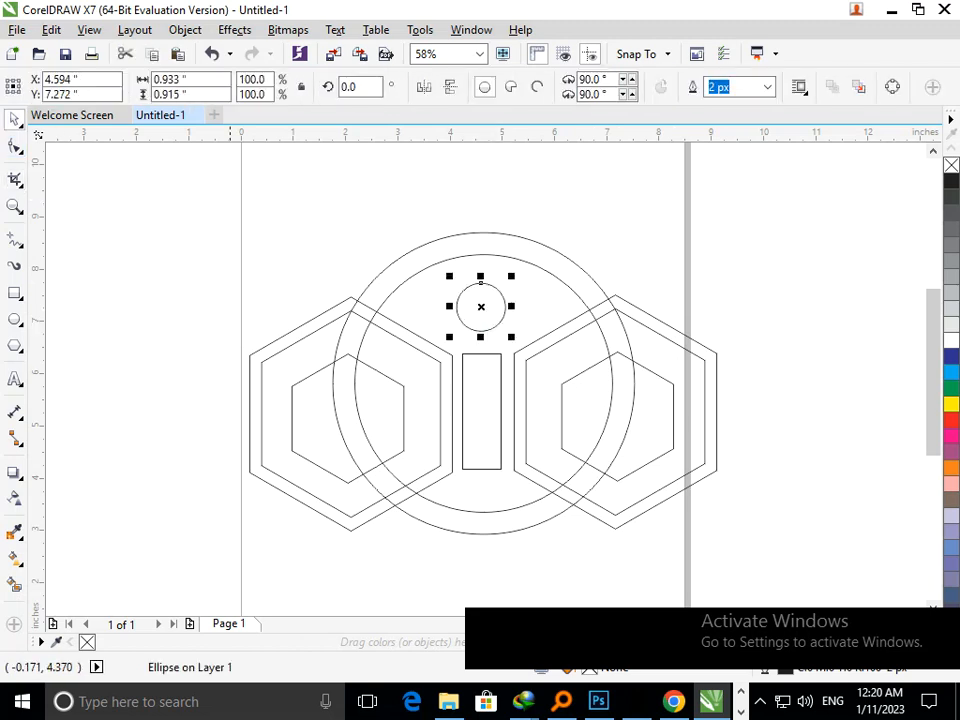
pyautogui.click(215, 492)
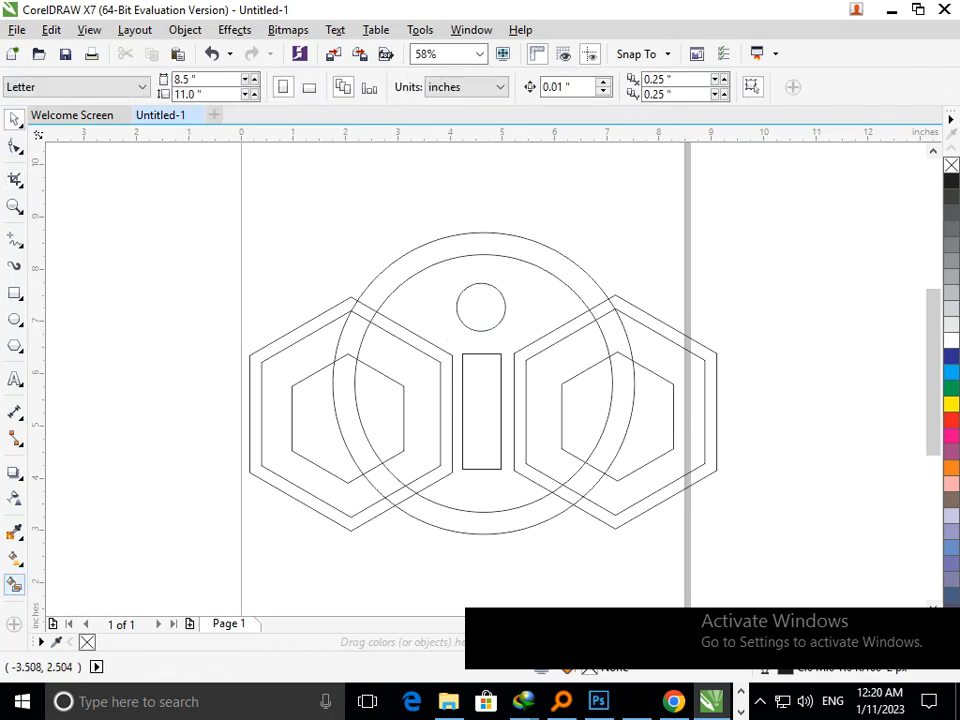
# - Smart Fill the left hexagon band inside the ring and the ring's arc crossing that hexagon, coloring the three pieces dark blue
pyautogui.click(14, 584)
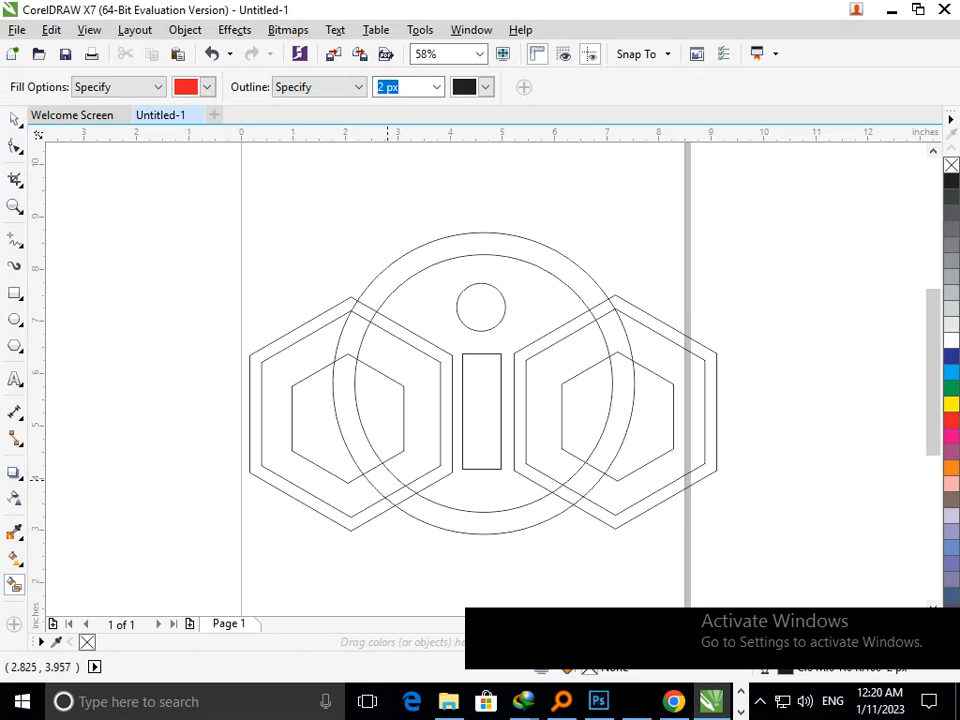
pyautogui.click(409, 469)
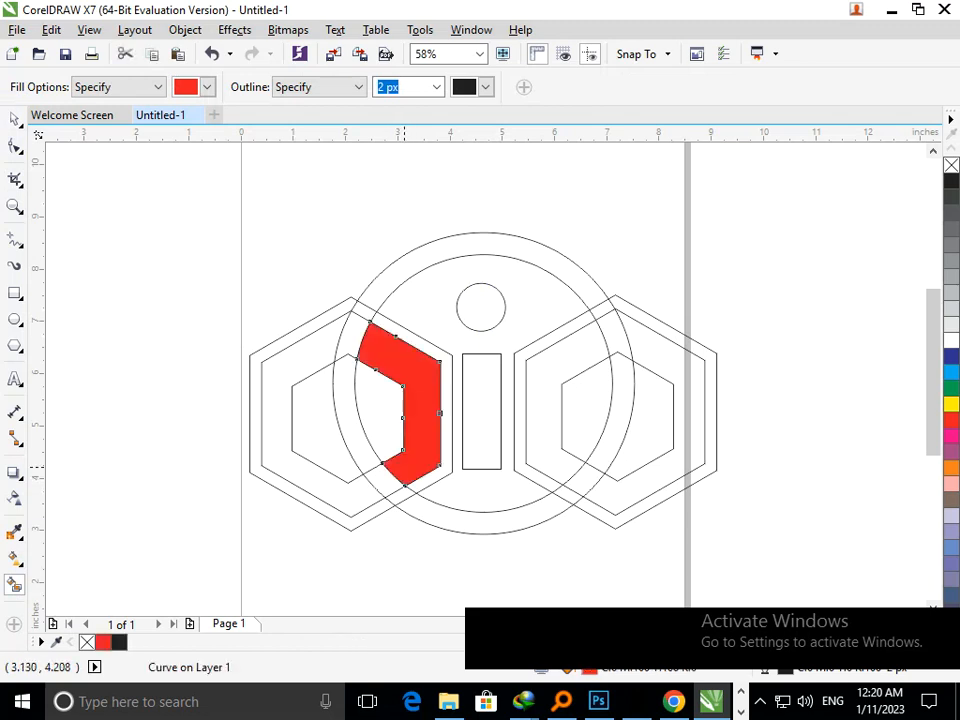
pyautogui.click(951, 356)
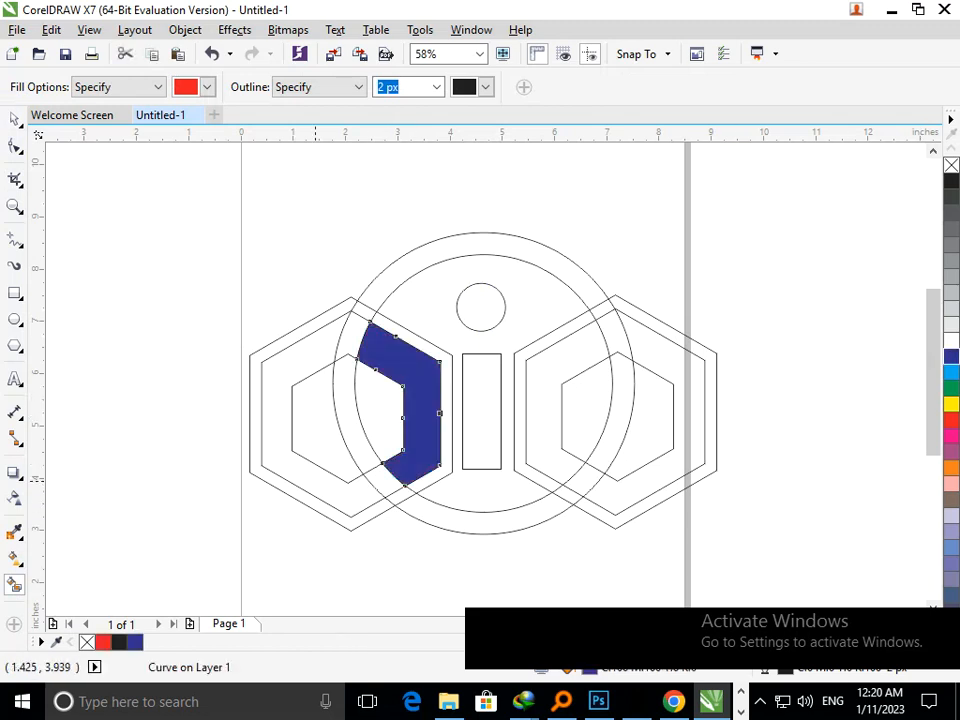
pyautogui.click(356, 347)
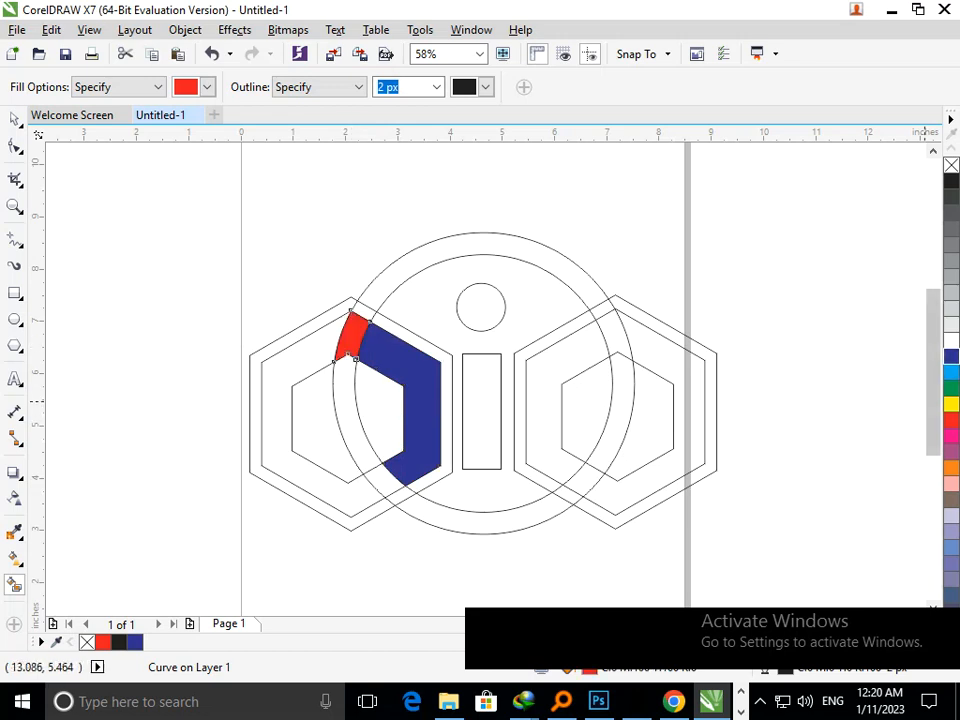
pyautogui.click(951, 356)
pyautogui.click(361, 453)
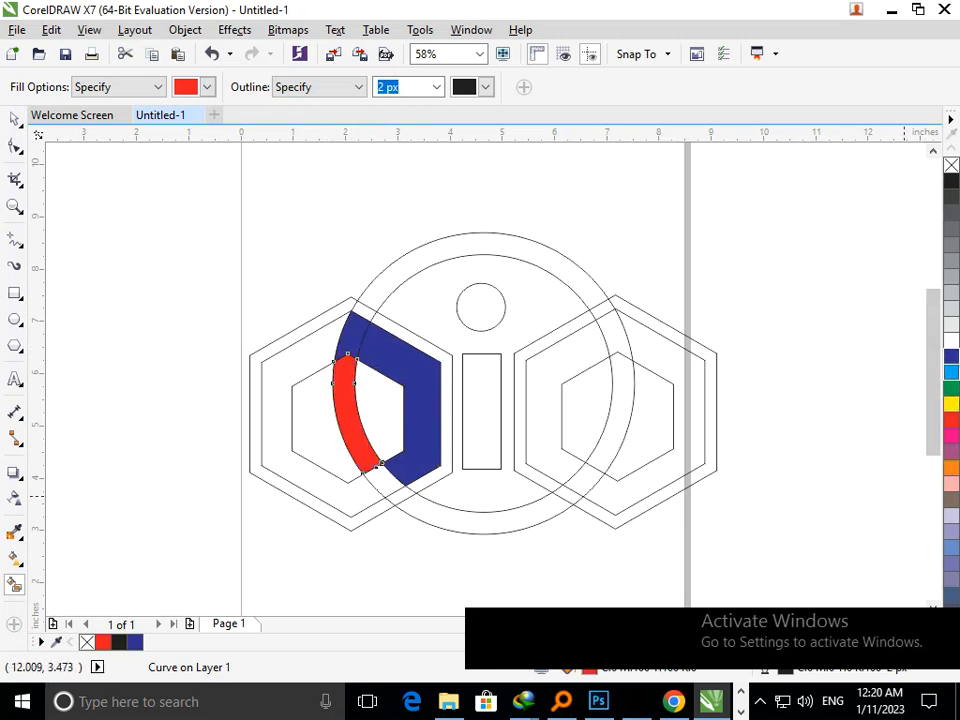
pyautogui.click(951, 356)
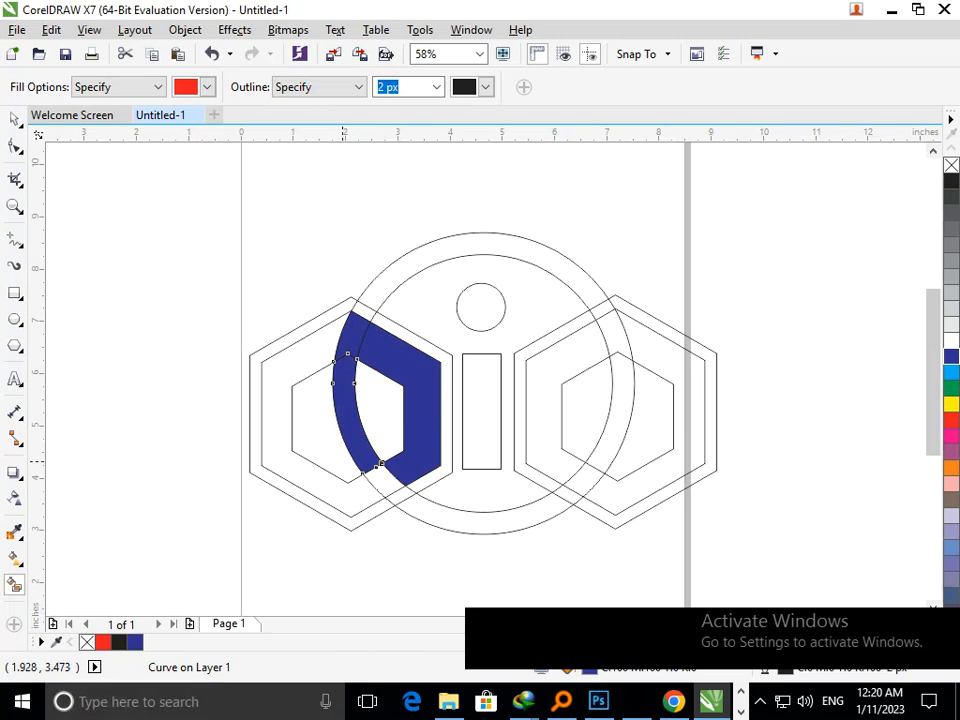
# - Smart Fill the ring piece at the left hexagon's border and the ring's upper arc, coloring both dark blue
pyautogui.click(372, 312)
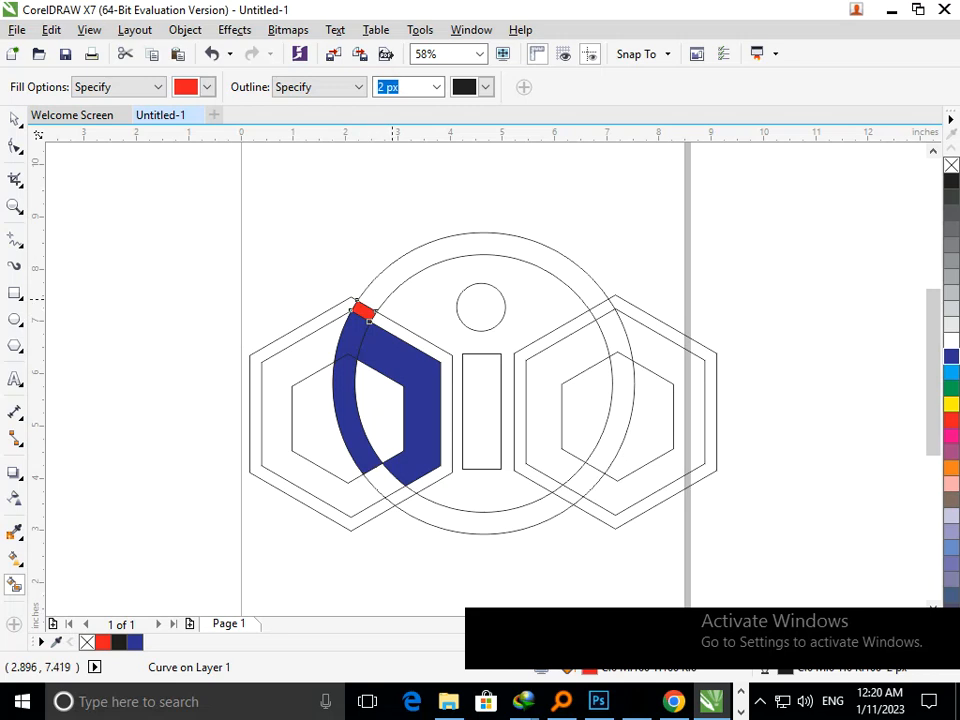
pyautogui.click(951, 357)
pyautogui.click(386, 290)
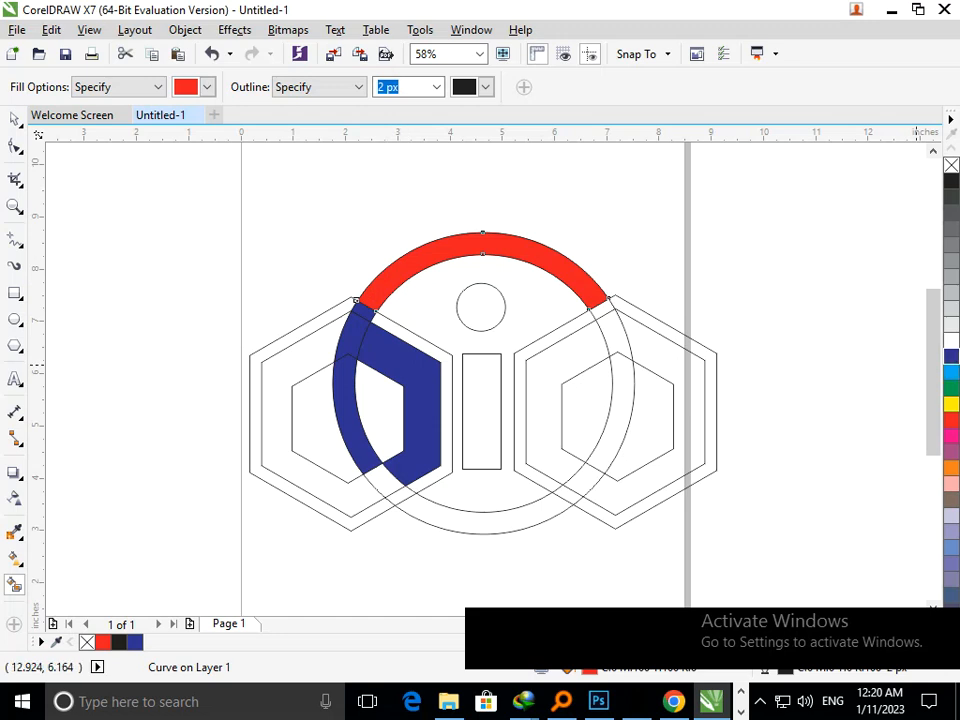
pyautogui.click(951, 357)
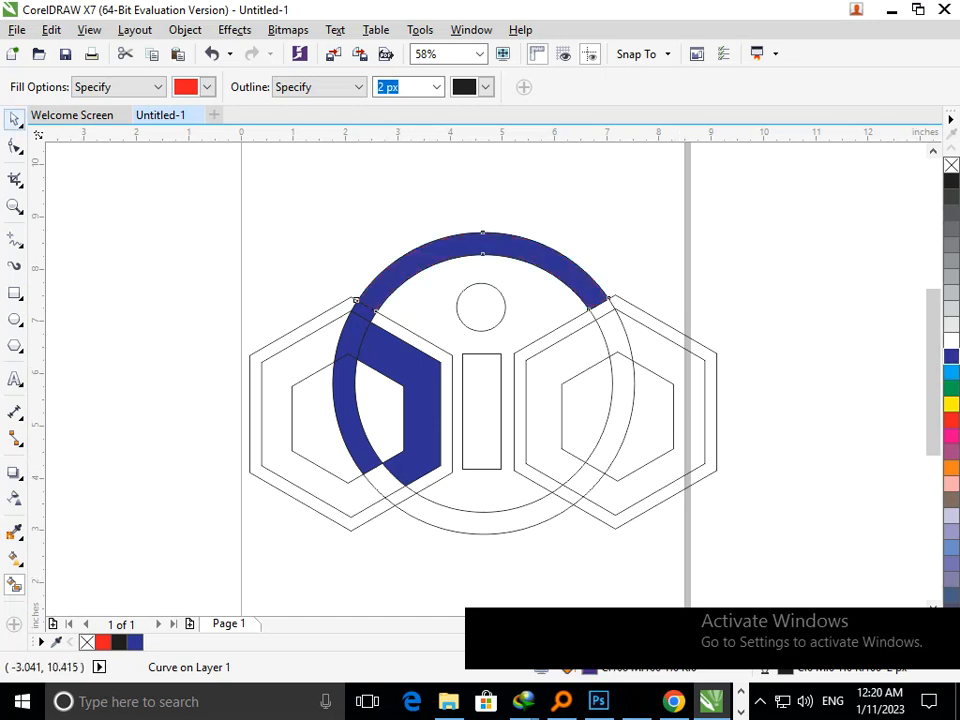
# - Smart Fill the ring piece at the left hexagon band's lower corner and color it dark blue
pyautogui.click(14, 119)
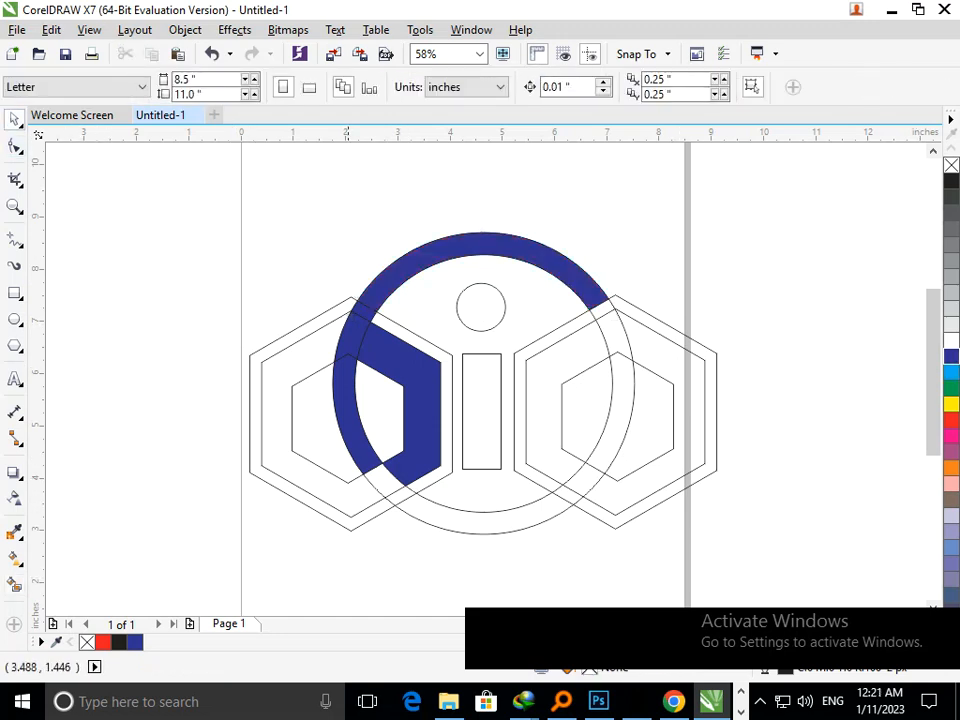
pyautogui.click(14, 584)
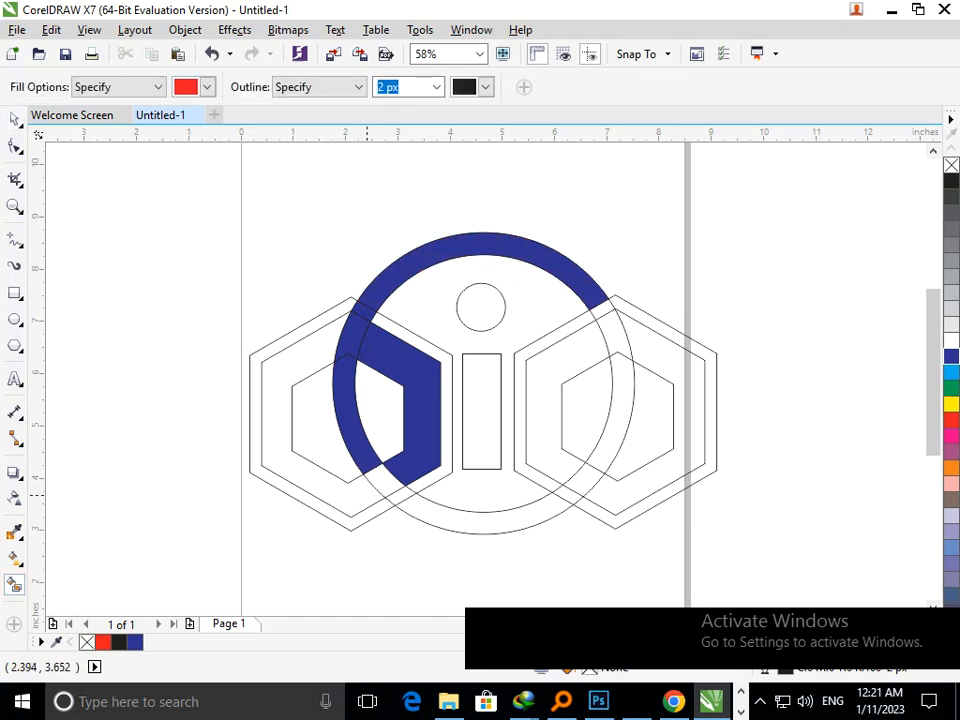
pyautogui.click(371, 481)
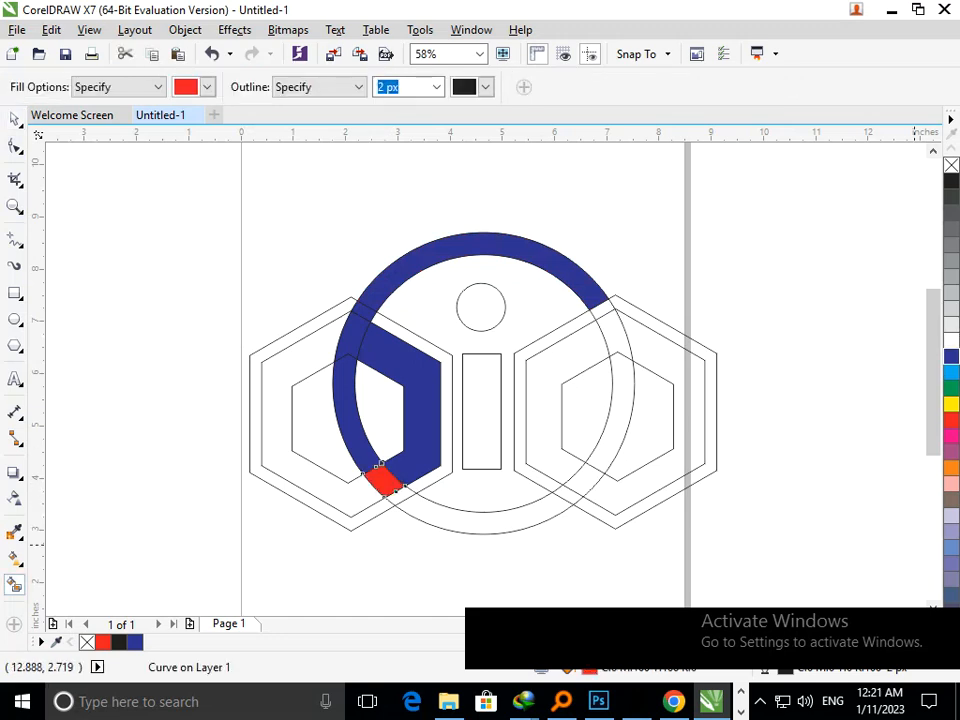
pyautogui.click(951, 357)
pyautogui.click(14, 119)
pyautogui.click(145, 538)
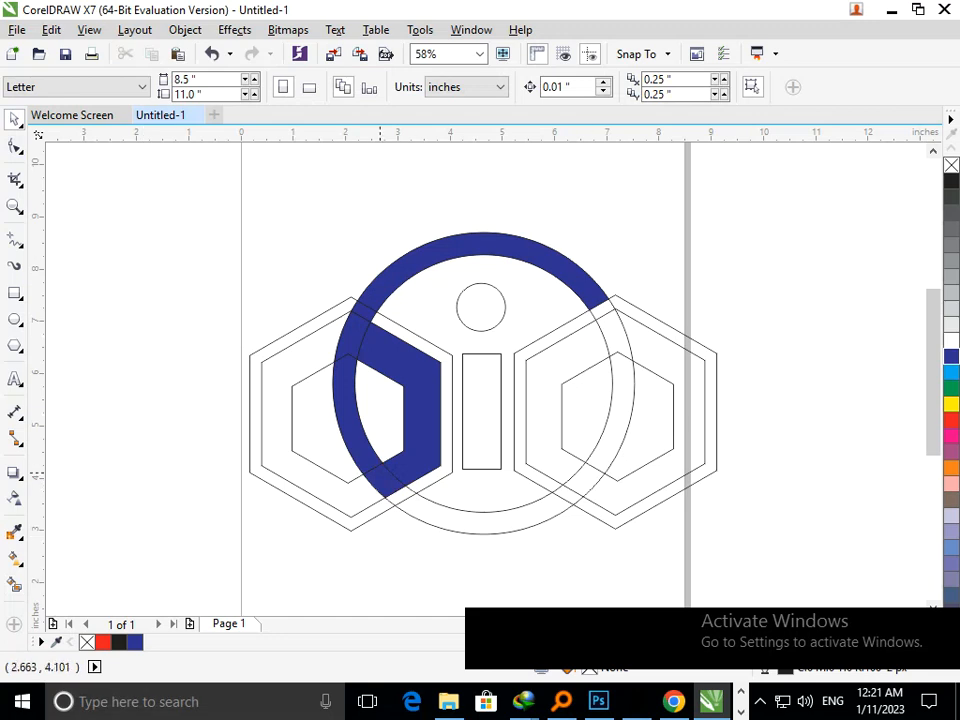
# - Group the six dark blue ring and left hexagon pieces, undoing the attempt to combine them into one curve
pyautogui.click(380, 472)
pyautogui.keyDown('shift'); pyautogui.click(428, 454); pyautogui.keyUp('shift')
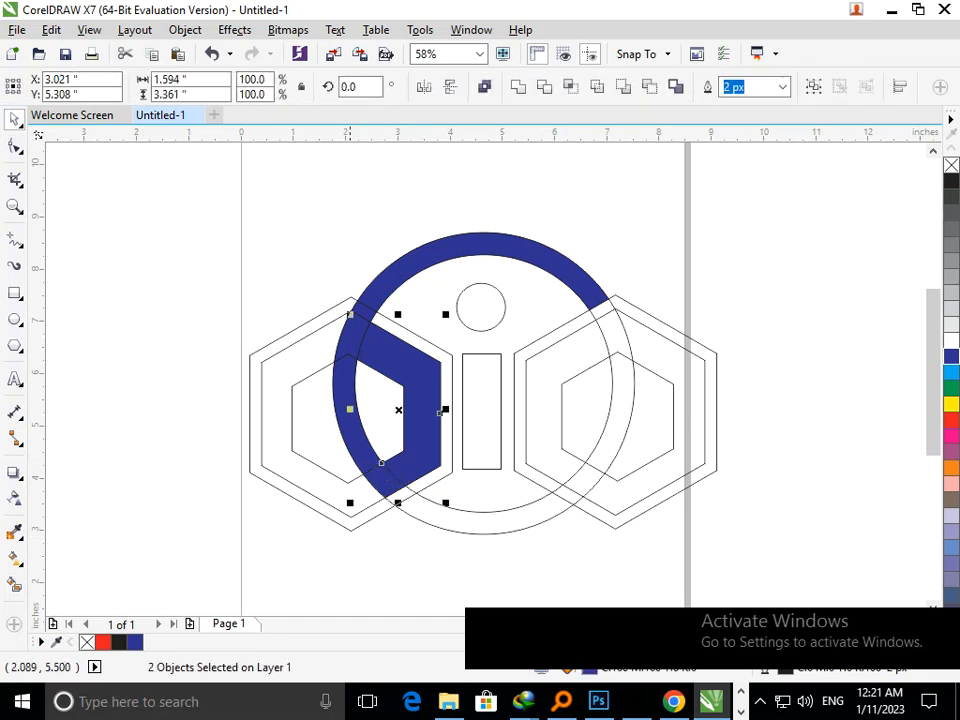
pyautogui.keyDown('shift'); pyautogui.click(348, 385); pyautogui.keyUp('shift')
pyautogui.keyDown('shift'); pyautogui.click(350, 336); pyautogui.keyUp('shift')
pyautogui.keyDown('shift'); pyautogui.click(359, 306); pyautogui.keyUp('shift')
pyautogui.keyDown('shift'); pyautogui.click(359, 306); pyautogui.keyUp('shift')
pyautogui.keyDown('shift'); pyautogui.click(411, 261); pyautogui.keyUp('shift')
pyautogui.moveTo(411, 262); pyautogui.dragTo(167, 247)
pyautogui.hotkey('ctrl', 'z')
pyautogui.keyDown('shift'); pyautogui.click(345, 331); pyautogui.keyUp('shift')
pyautogui.click(518, 87)
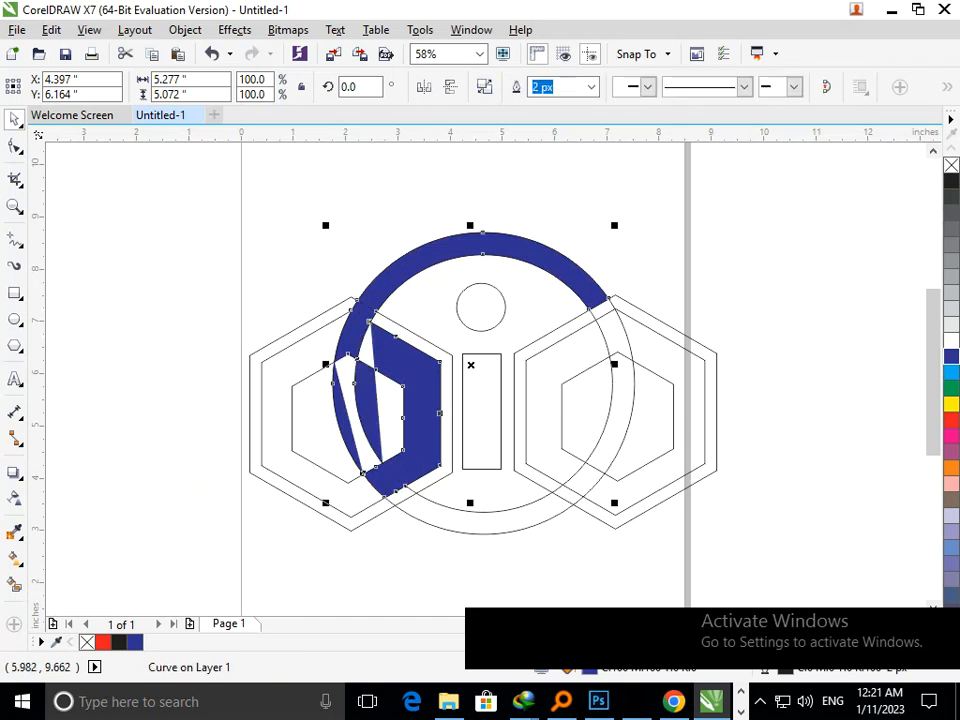
pyautogui.hotkey('ctrl', 'z')
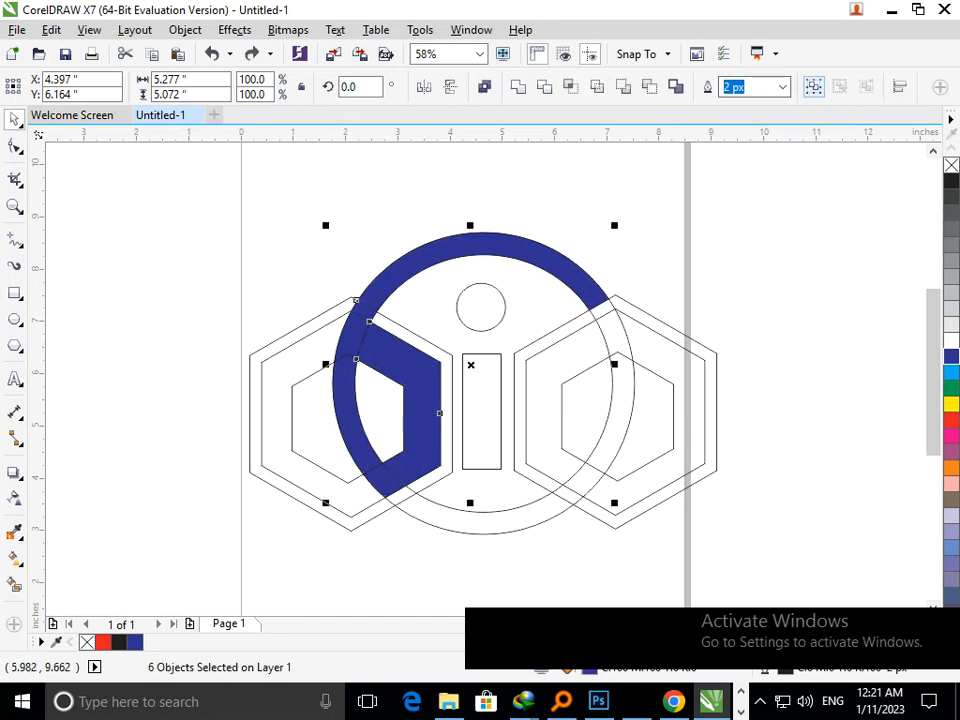
pyautogui.hotkey('ctrl', 'g')
pyautogui.press('Escape')
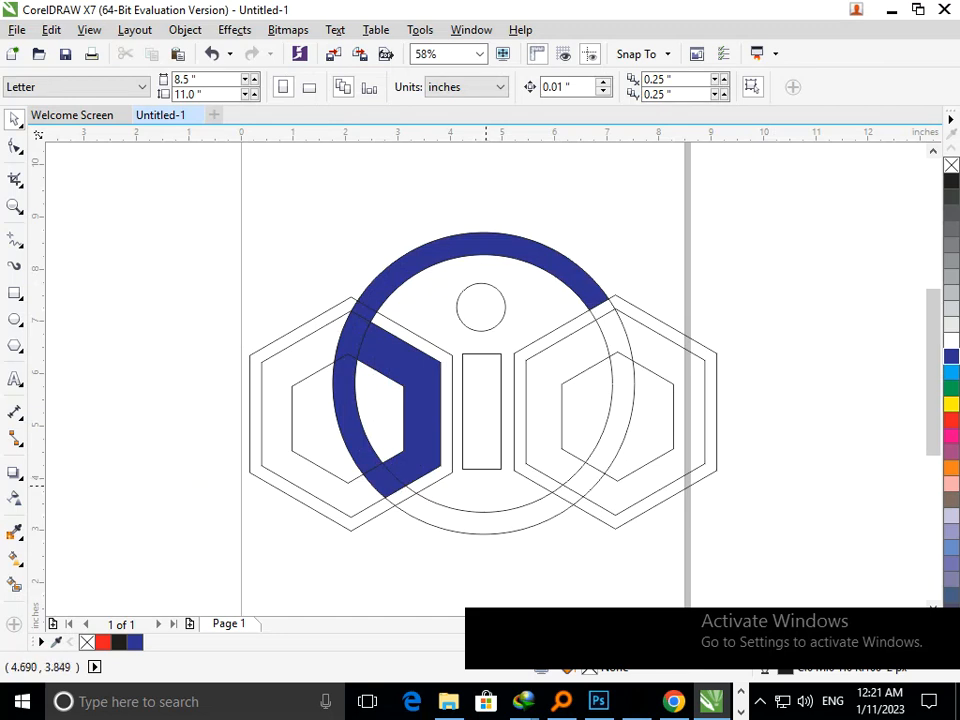
pyautogui.hotkey('ctrl', 'z')
# - Color the central rectangle and the small circle above it dark blue
pyautogui.click(480, 452)
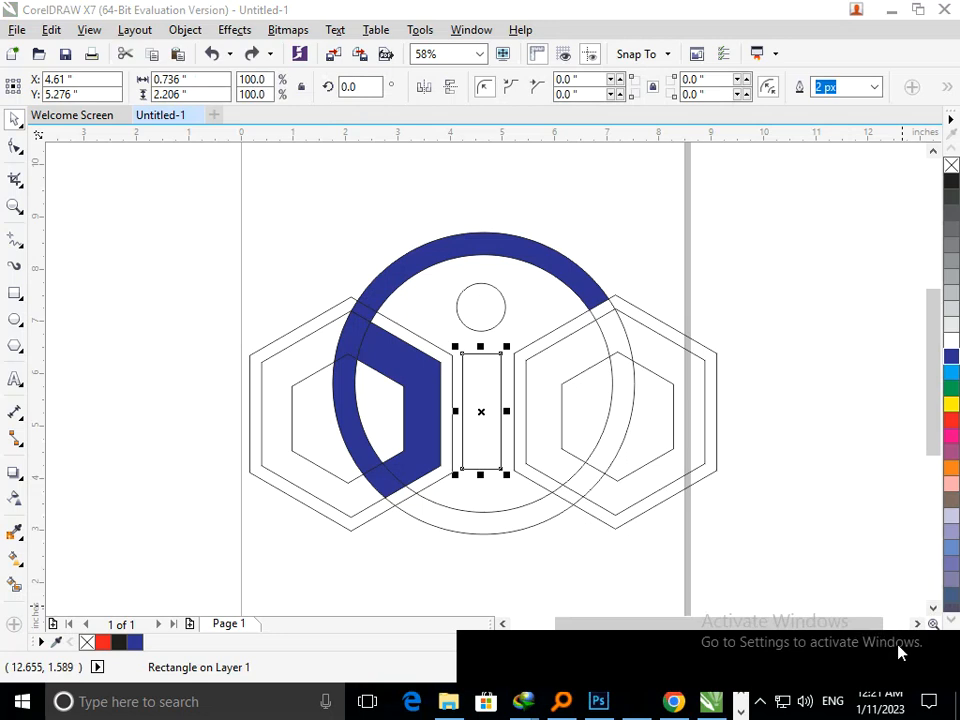
pyautogui.click(951, 355)
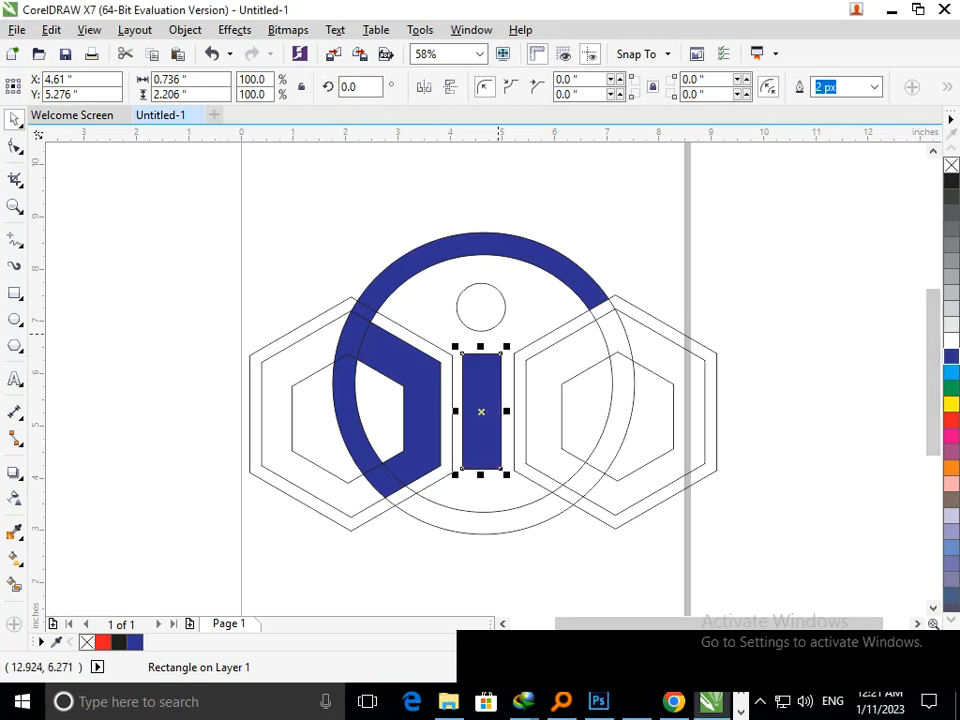
pyautogui.click(493, 322)
pyautogui.click(951, 355)
pyautogui.click(772, 487)
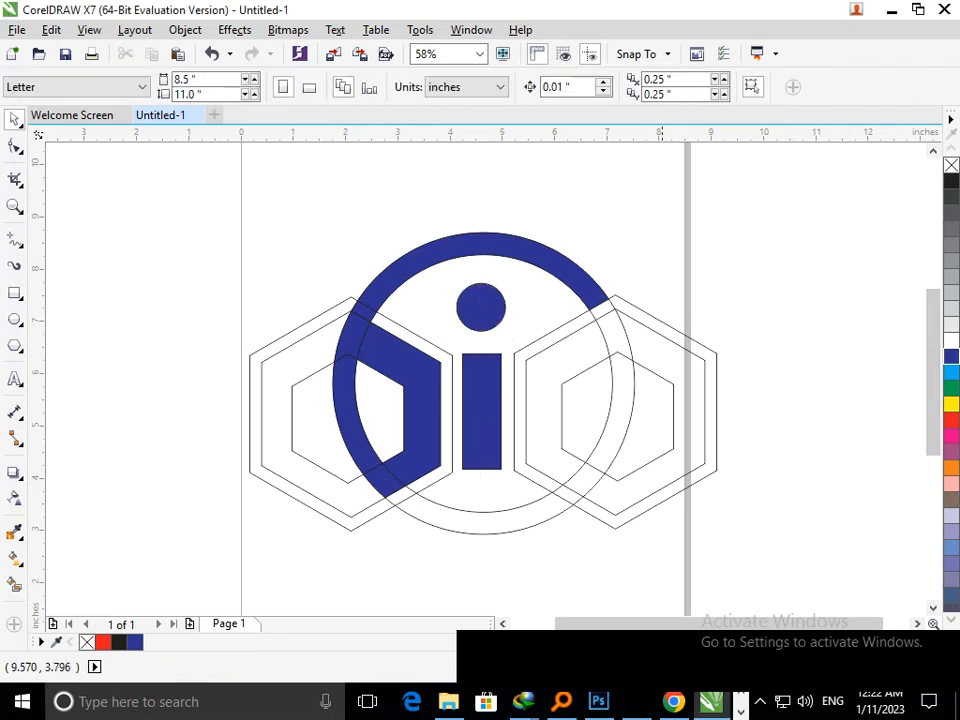
pyautogui.click(479, 415)
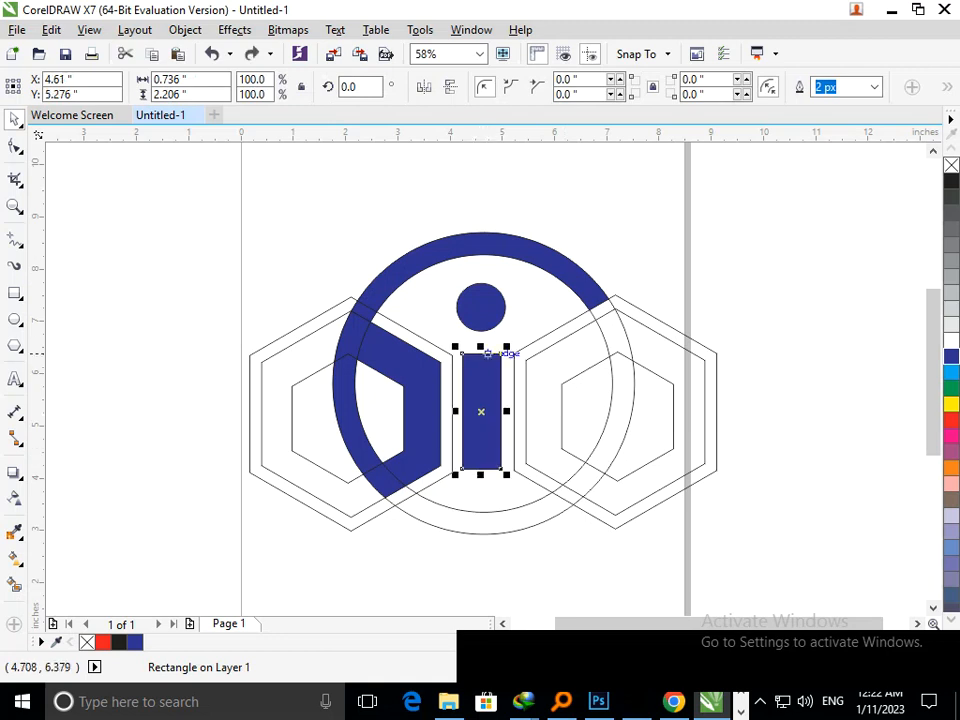
pyautogui.keyDown('shift'); pyautogui.click(489, 316); pyautogui.keyUp('shift')
pyautogui.keyDown('shift'); pyautogui.click(420, 419); pyautogui.keyUp('shift')
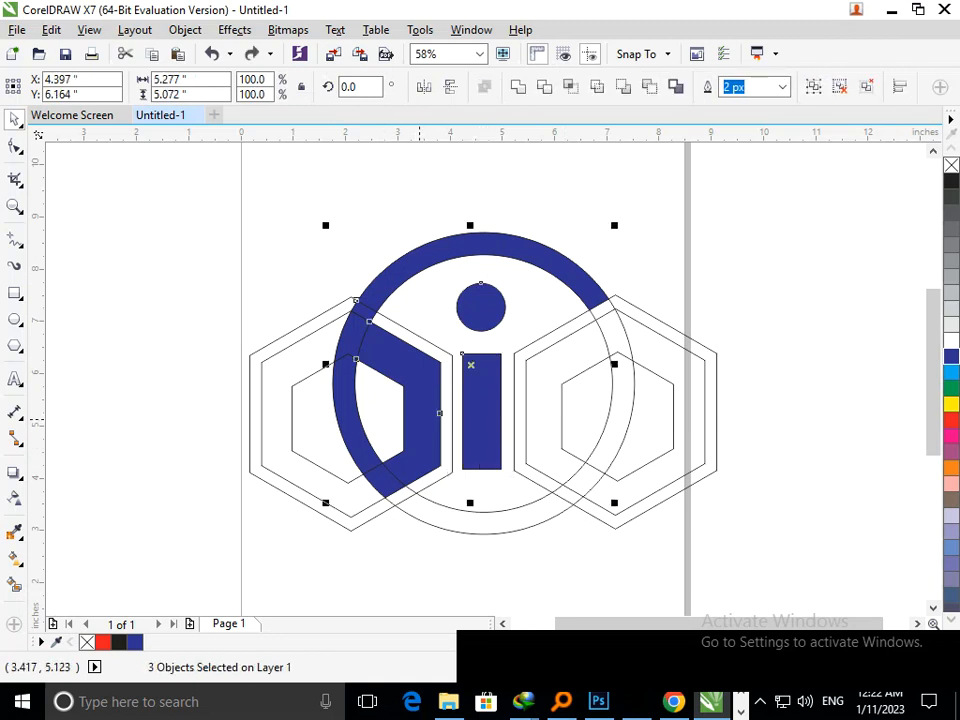
pyautogui.moveTo(420, 419); pyautogui.dragTo(310, 373)
pyautogui.hotkey('ctrl', 'z')
pyautogui.click(504, 568)
pyautogui.moveTo(409, 445); pyautogui.dragTo(367, 461)
pyautogui.hotkey('ctrl', 'z')
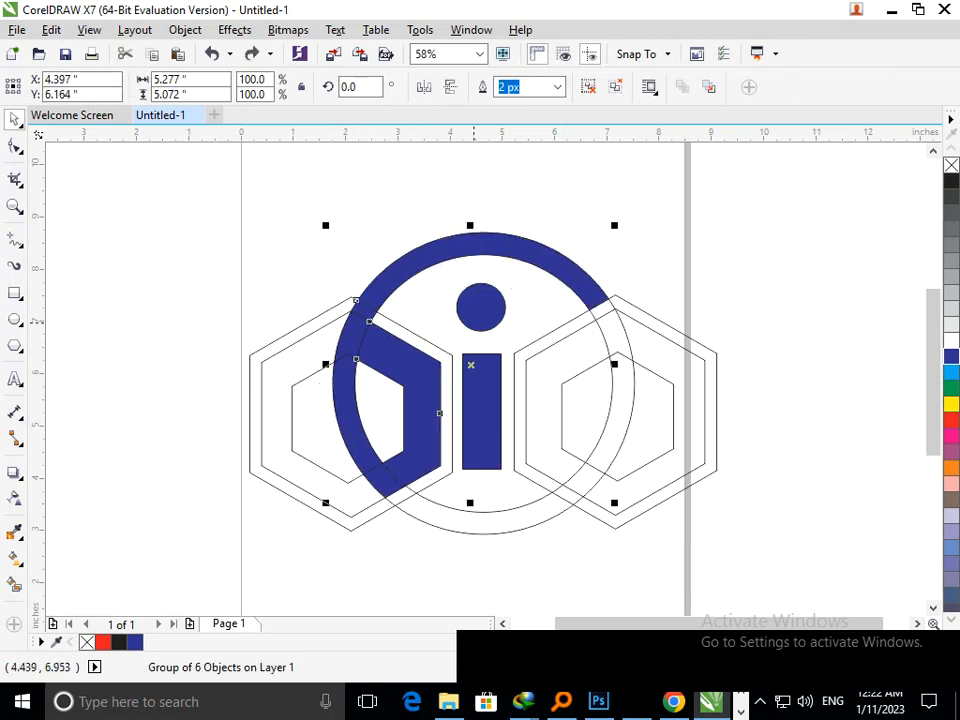
# - Shift the dark blue group's rotation center to the ring's center and try rotating the group around it
pyautogui.click(574, 283)
pyautogui.keyDown('shift'); pyautogui.click(492, 248); pyautogui.keyUp('shift')
pyautogui.keyDown('shift'); pyautogui.click(486, 247); pyautogui.keyUp('shift')
pyautogui.keyDown('shift'); pyautogui.click(480, 244); pyautogui.keyUp('shift')
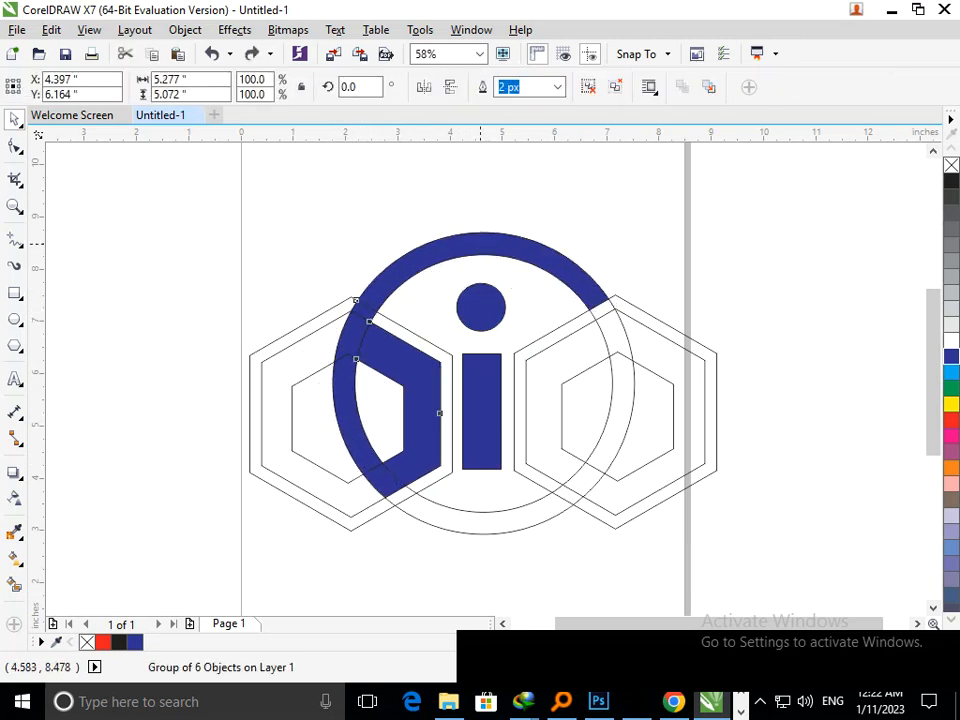
pyautogui.click(480, 244)
pyautogui.moveTo(467, 361)
pyautogui.mouseDown()
pyautogui.moveTo(482, 413)
pyautogui.moveTo(483, 383)
pyautogui.mouseUp()
pyautogui.moveTo(617, 228); pyautogui.dragTo(378, 492)
pyautogui.hotkey('ctrl', 'z')
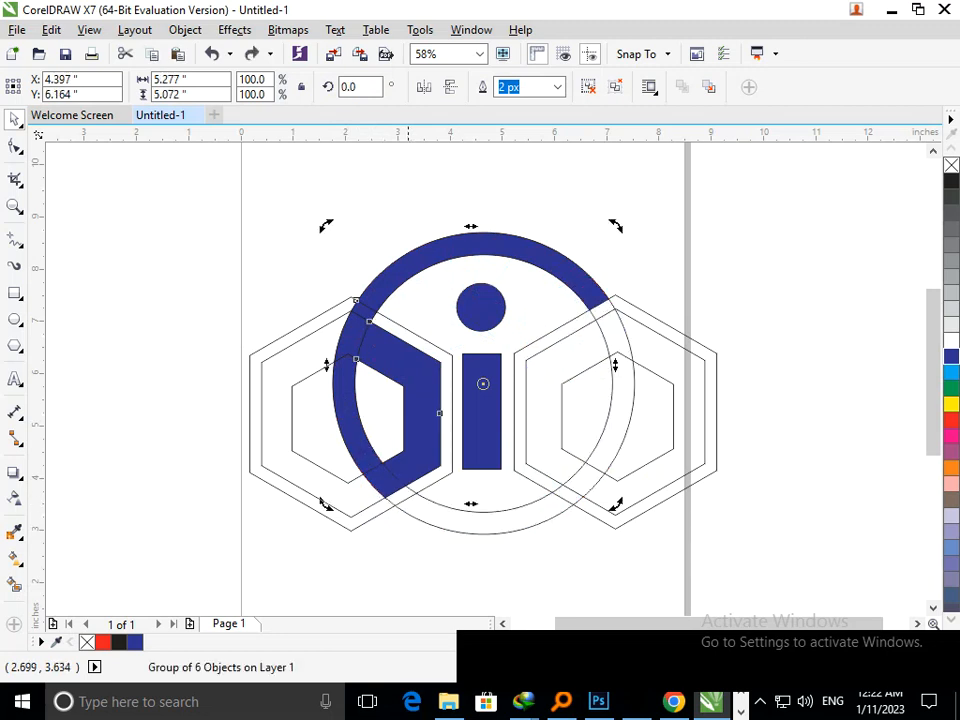
# - Try a copy of the dark blue group rotated about 178.8° around the ring's center, and delete the copy
pyautogui.click(439, 563)
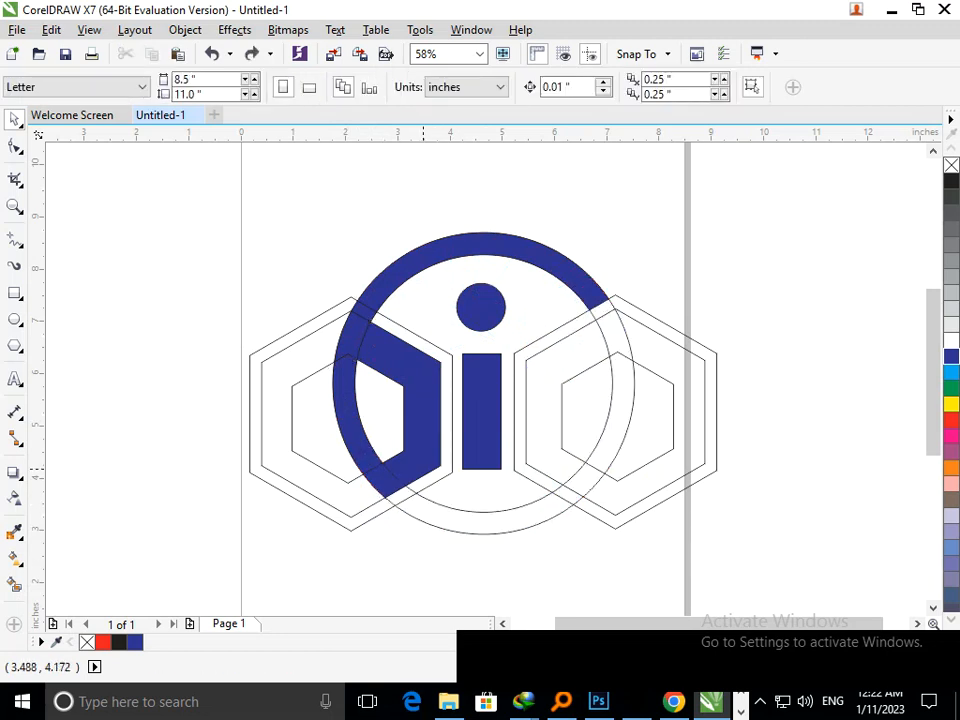
pyautogui.click(423, 468)
pyautogui.click(423, 468)
pyautogui.moveTo(615, 505); pyautogui.dragTo(211, 433)
pyautogui.moveTo(172, 288); pyautogui.dragTo(182, 224)
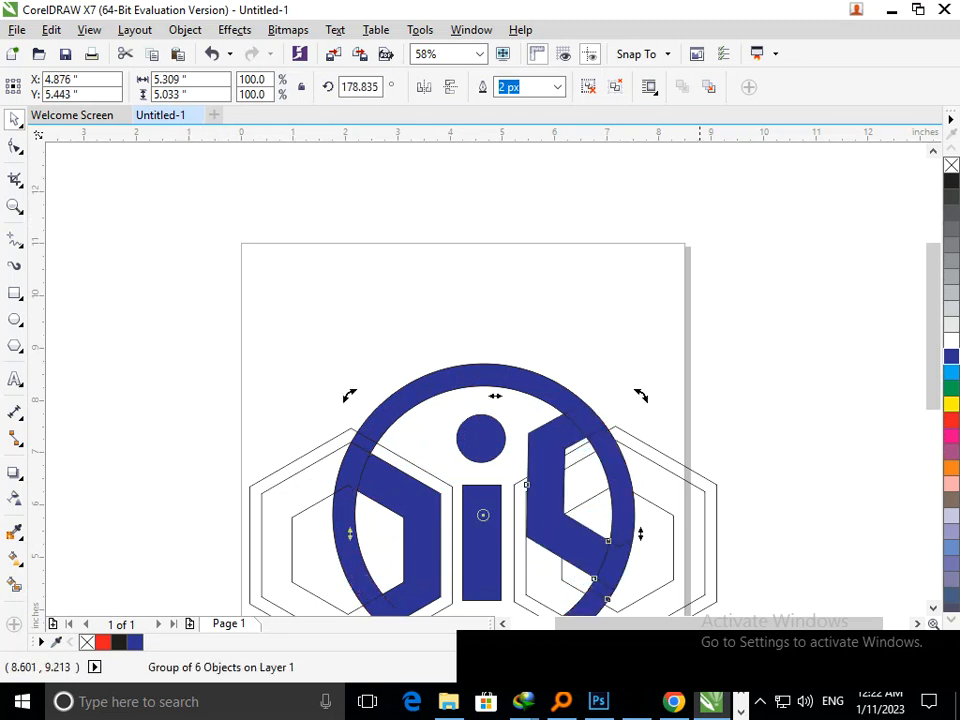
pyautogui.click(755, 411)
pyautogui.scroll(-3, 903, 432)
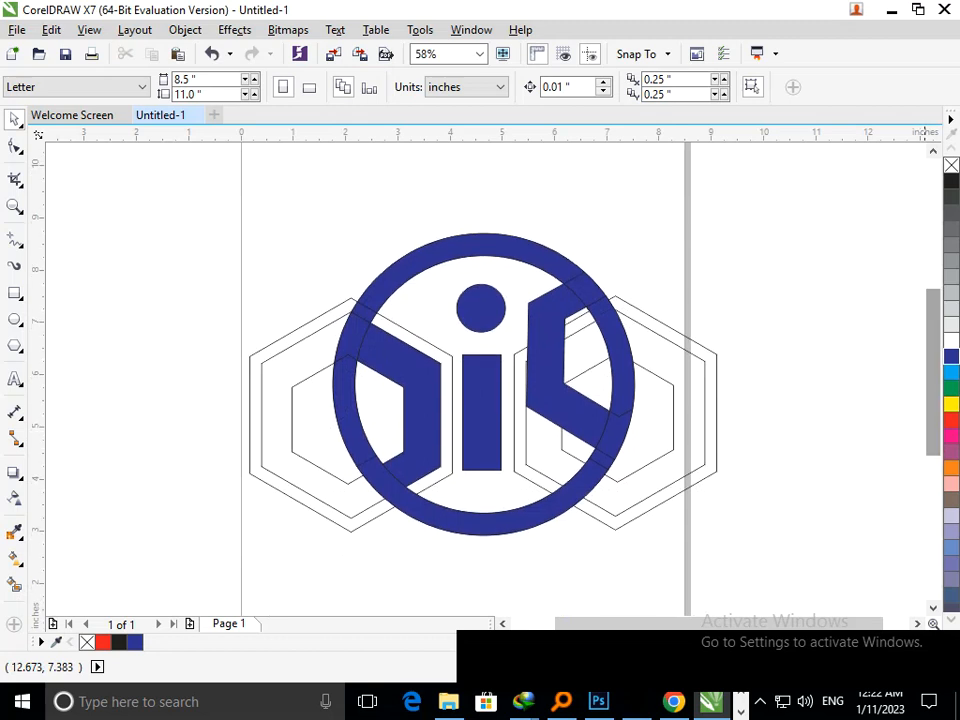
pyautogui.moveTo(582, 427); pyautogui.dragTo(753, 464)
pyautogui.press('Delete')
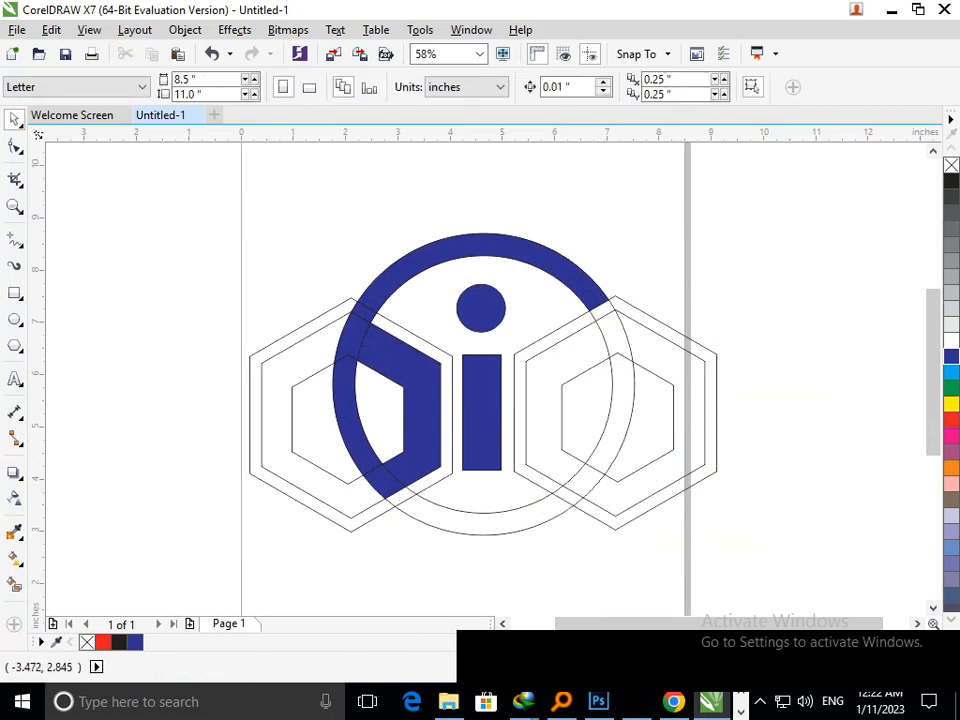
# - Accept the document default change for graphic objects and set the Smart Fill color to dark gray
pyautogui.click(14, 584)
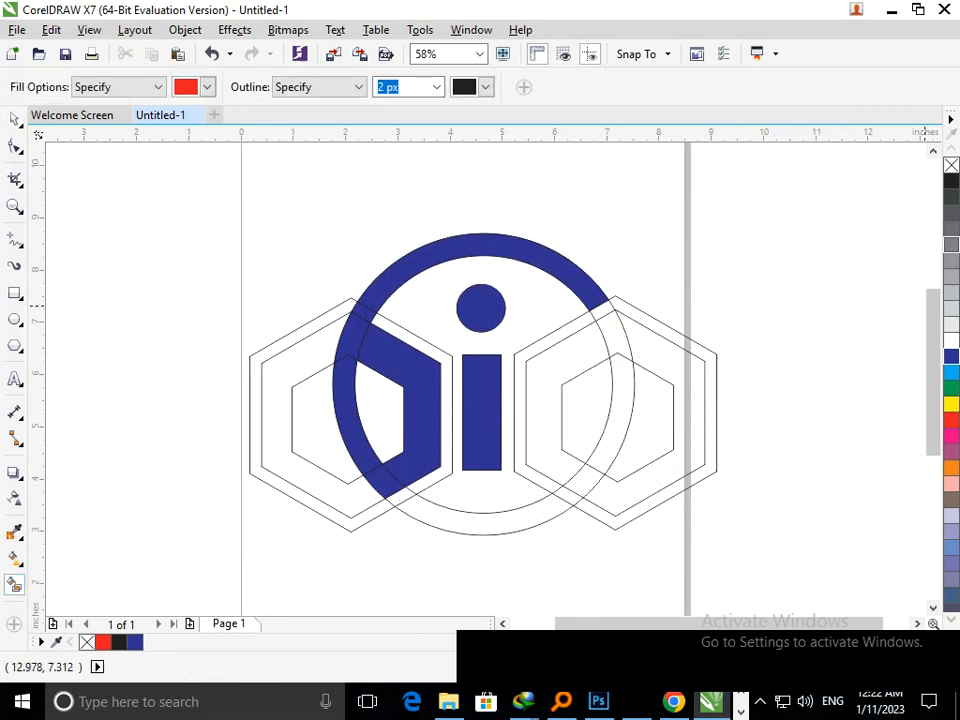
pyautogui.press('Return')
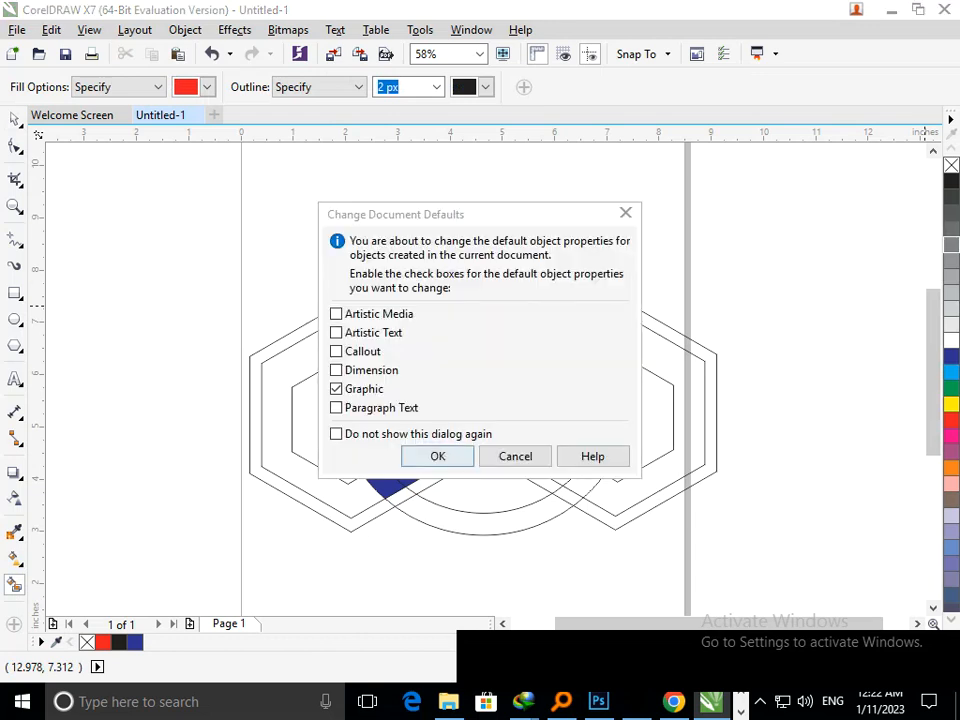
pyautogui.press('Return')
pyautogui.click(207, 87)
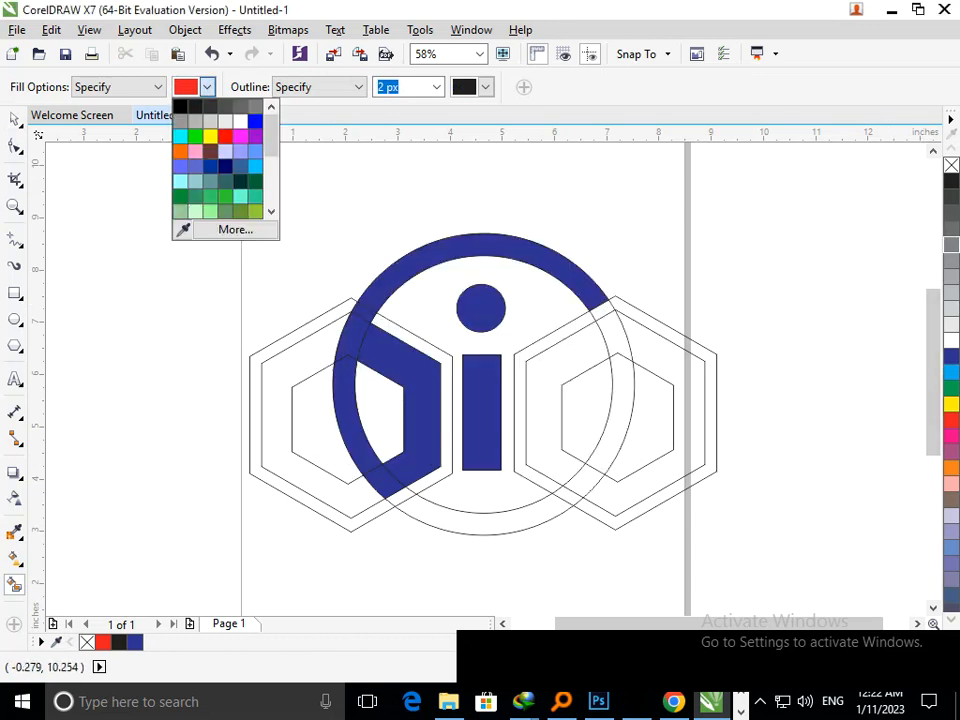
pyautogui.click(240, 105)
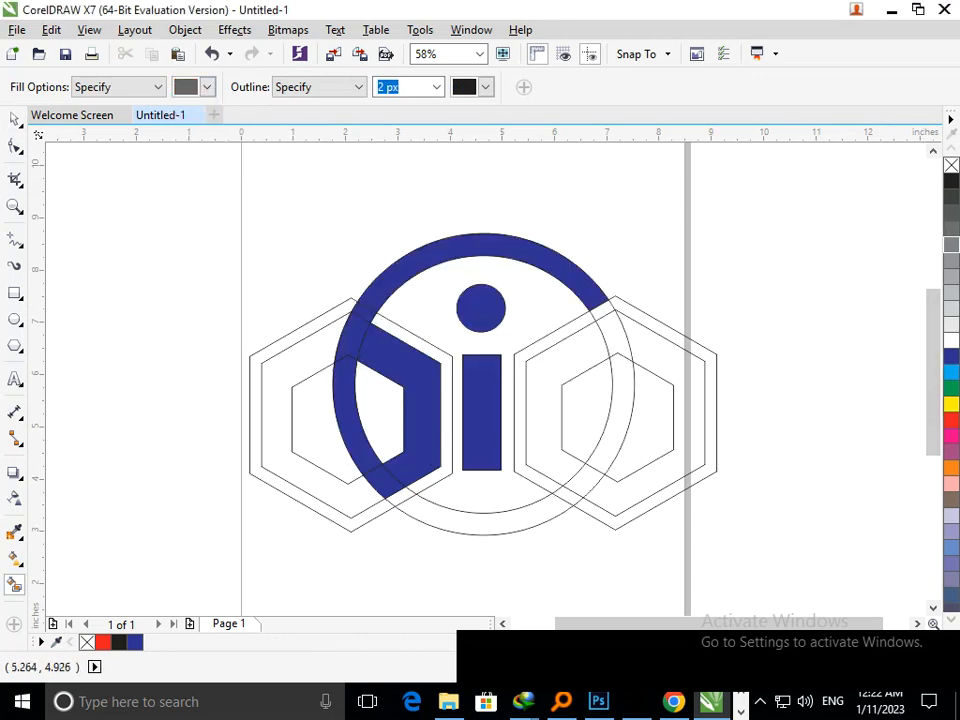
# - Smart Fill the right hexagon band, the ring's right-hand pieces and its lower arc with dark gray
pyautogui.click(543, 388)
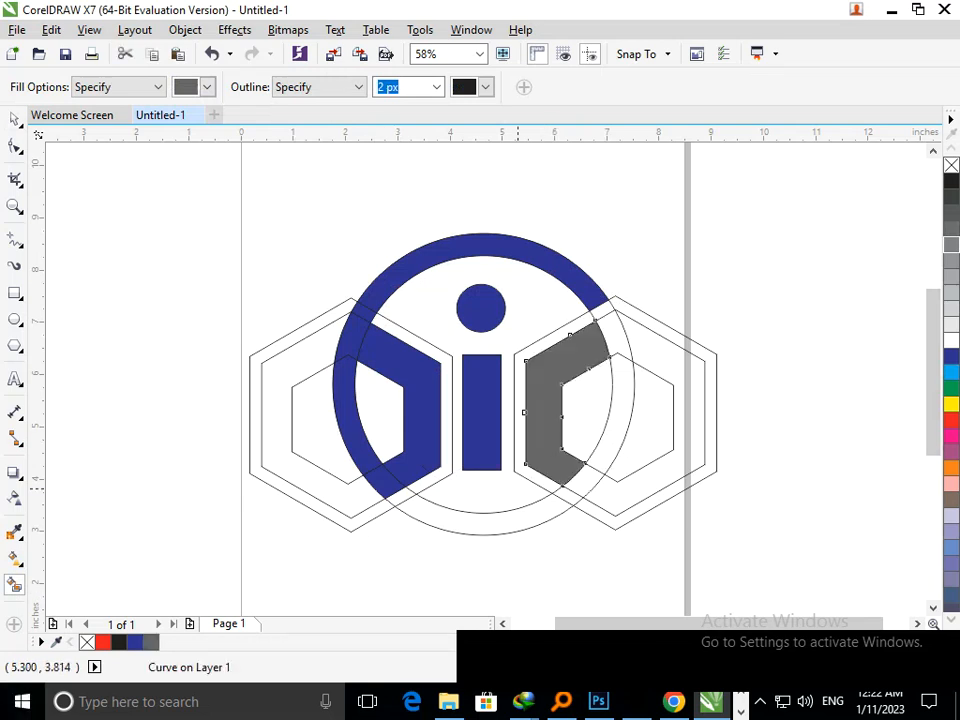
pyautogui.click(612, 342)
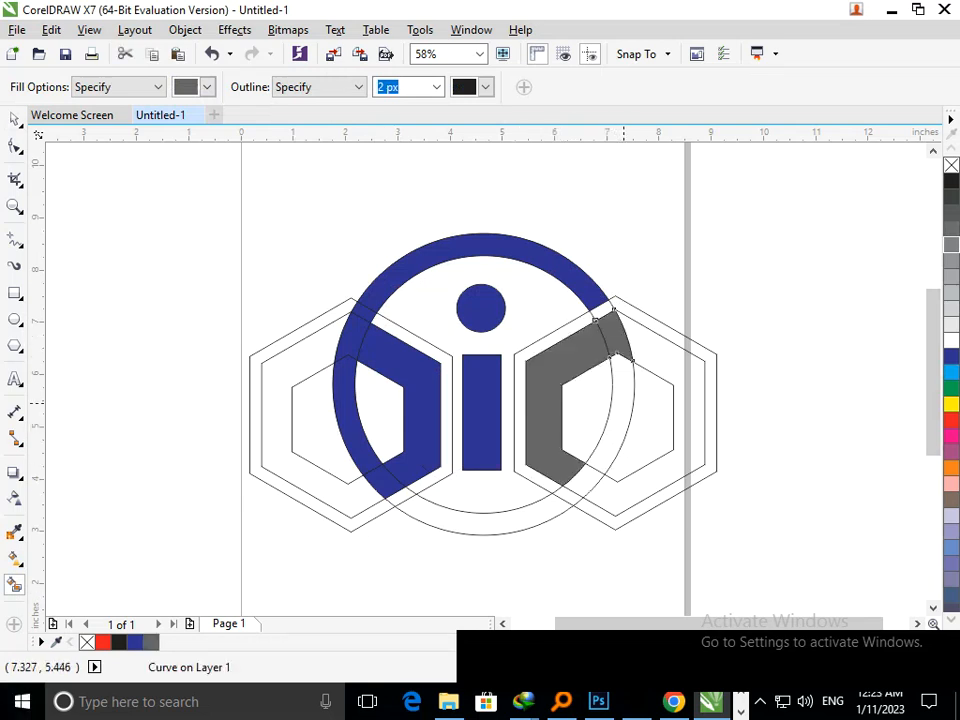
pyautogui.click(612, 402)
pyautogui.click(530, 516)
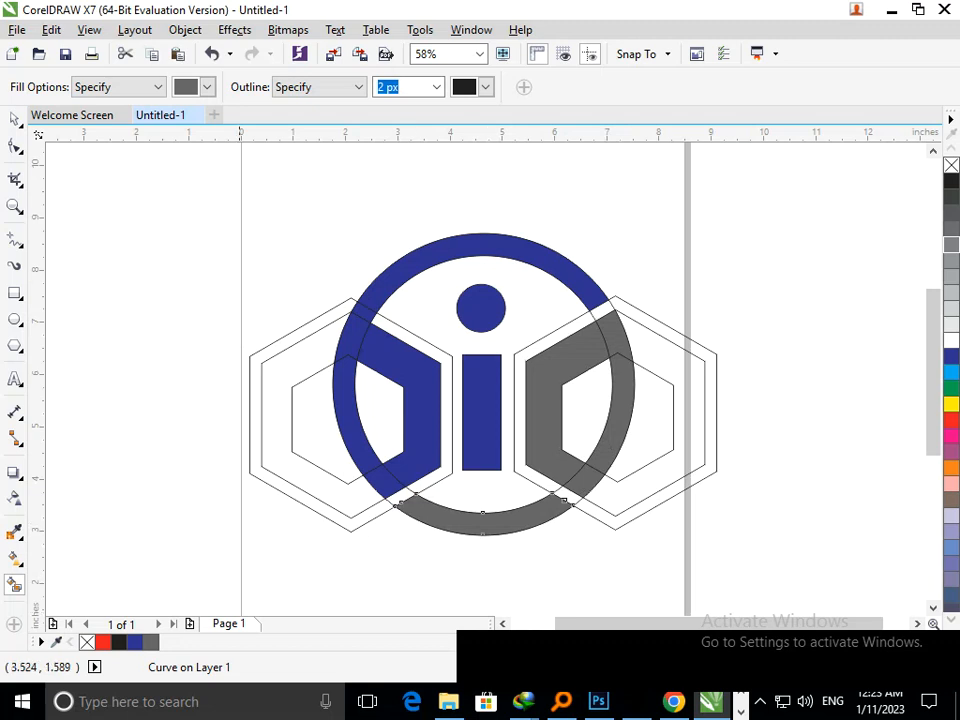
pyautogui.click(573, 496)
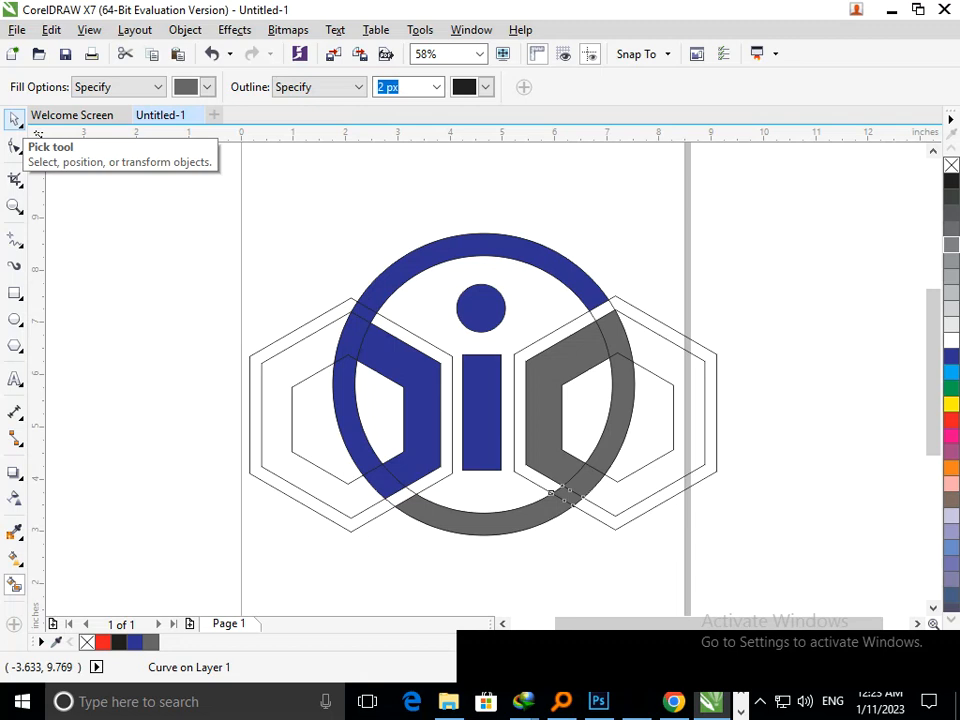
# - Group five gray pieces: the ring's lower arc, the right hexagon band and ring pieces crossing it, undoing any test moves
pyautogui.click(14, 119)
pyautogui.click(528, 539)
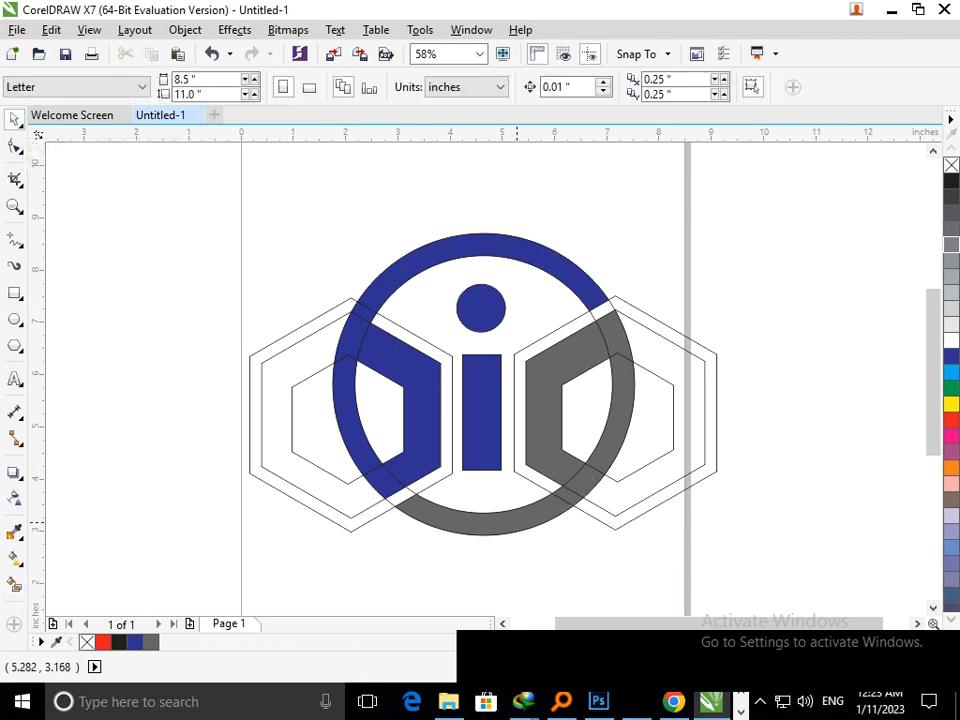
pyautogui.moveTo(518, 523); pyautogui.dragTo(504, 526)
pyautogui.hotkey('ctrl', 'z')
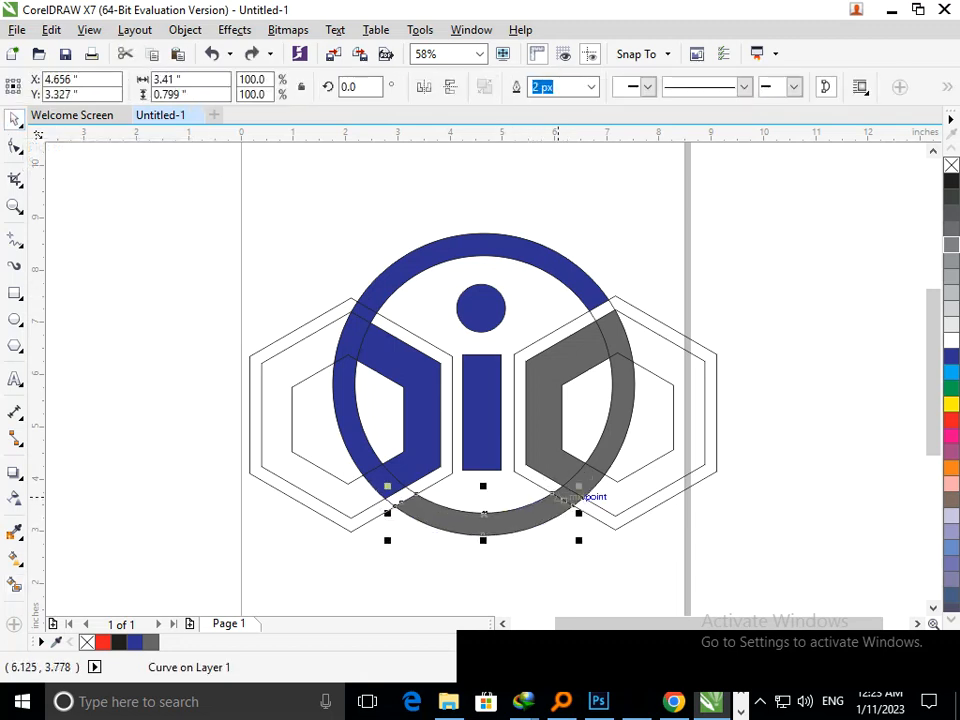
pyautogui.click(559, 497)
pyautogui.click(568, 492)
pyautogui.keyDown('shift'); pyautogui.click(583, 481); pyautogui.keyUp('shift')
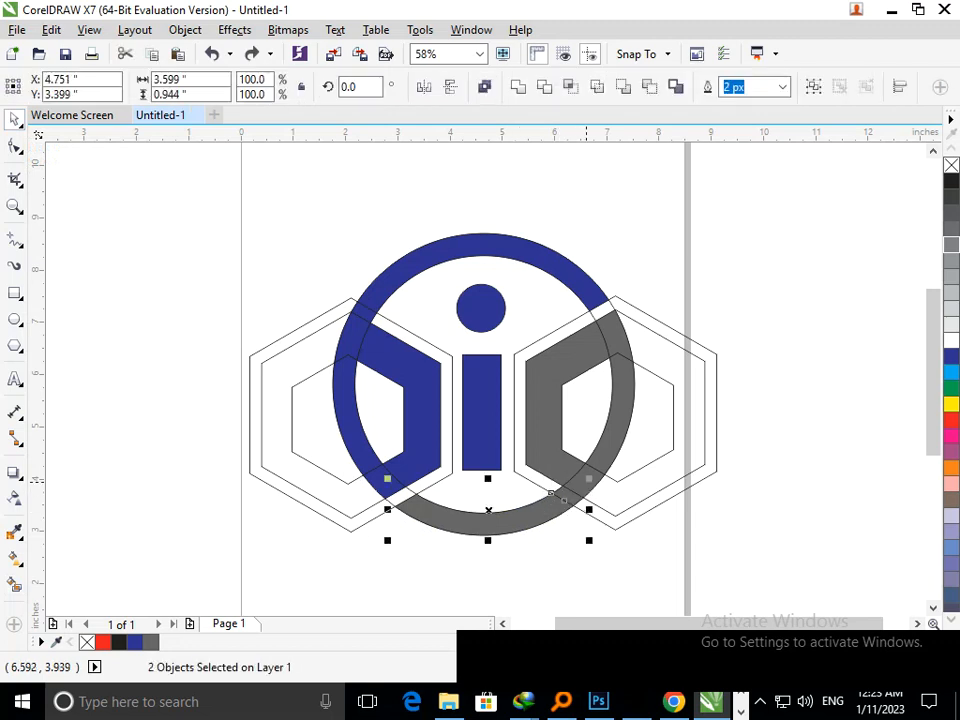
pyautogui.keyDown('shift'); pyautogui.click(572, 487); pyautogui.keyUp('shift')
pyautogui.keyDown('shift'); pyautogui.click(576, 479); pyautogui.keyUp('shift')
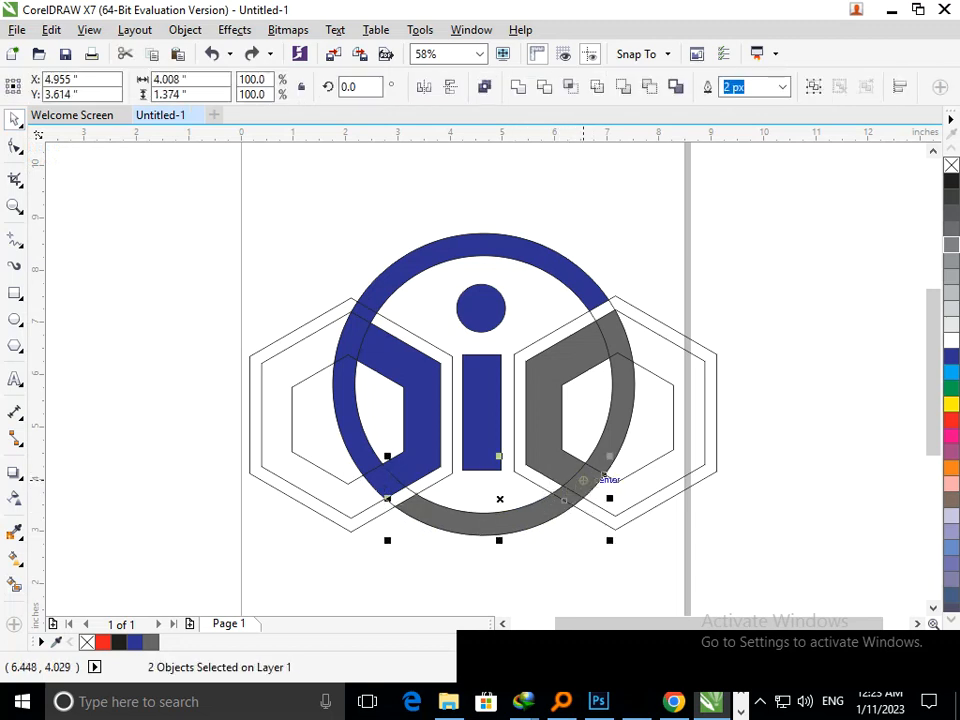
pyautogui.keyDown('shift'); pyautogui.click(615, 429); pyautogui.keyUp('shift')
pyautogui.keyDown('shift'); pyautogui.click(598, 356); pyautogui.keyUp('shift')
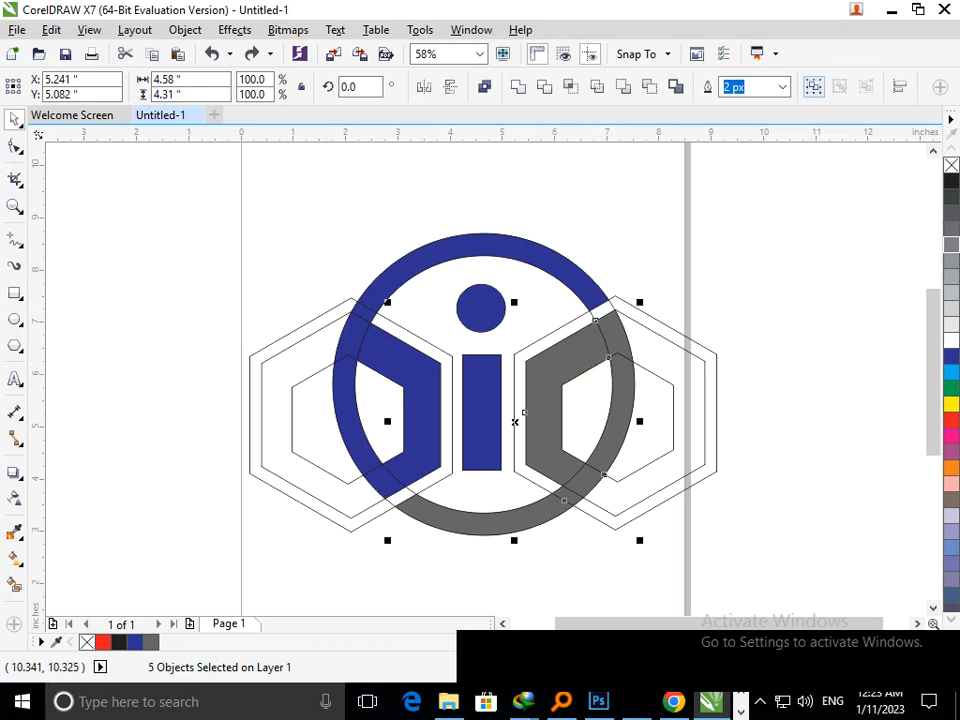
pyautogui.hotkey('ctrl', 'g')
pyautogui.moveTo(567, 498); pyautogui.dragTo(430, 567)
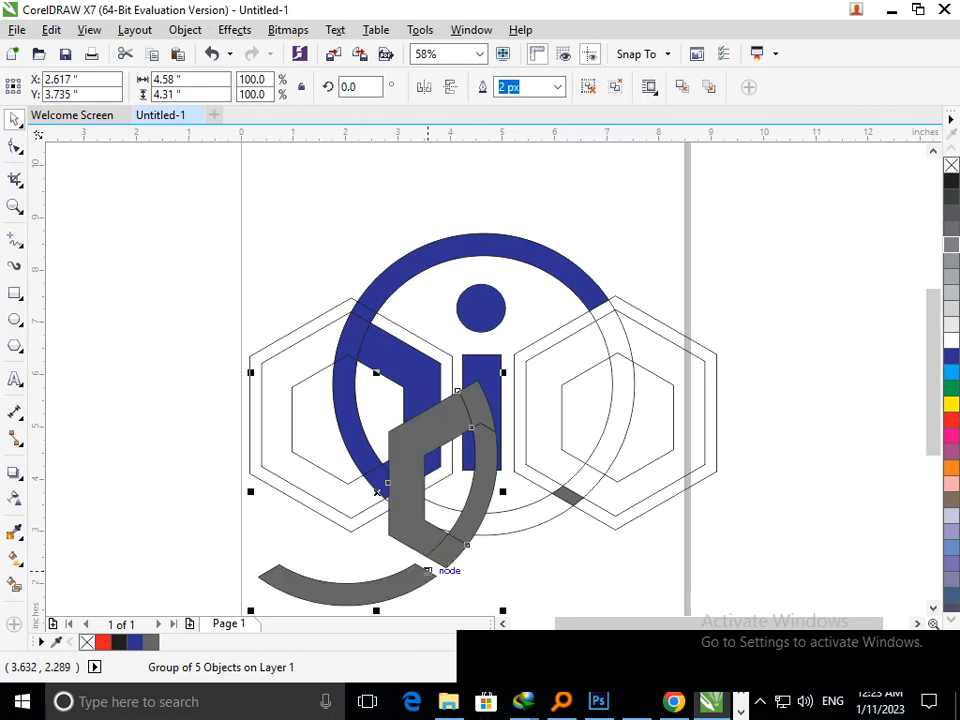
pyautogui.hotkey('ctrl', 'z')
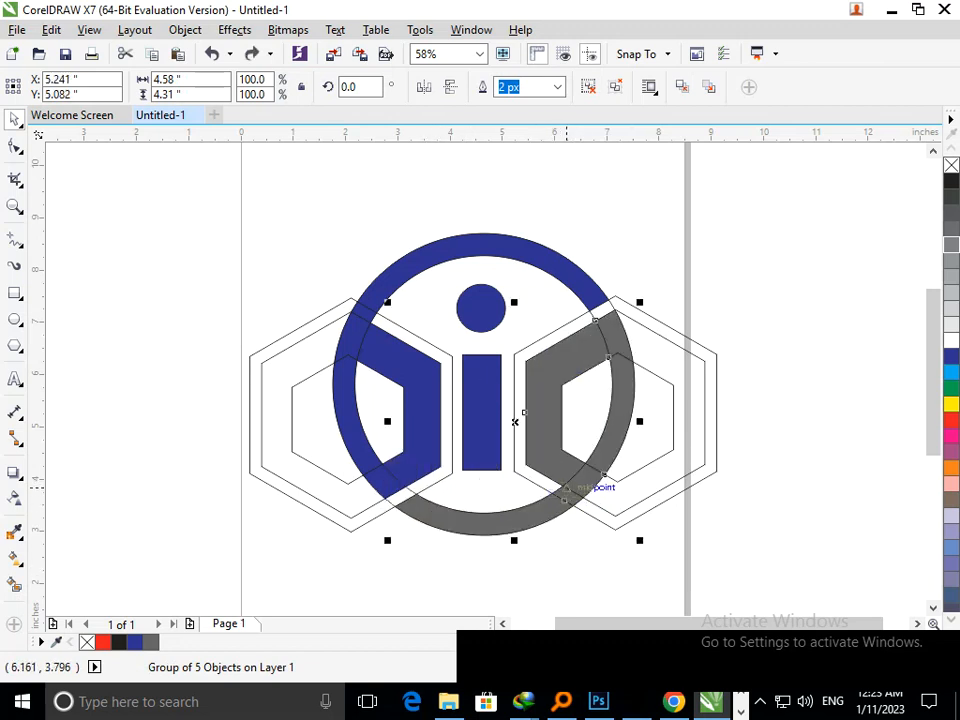
# - Group the small gray ring piece between the right hexagon outlines at lower right with the existing gray group, undoing the test move
pyautogui.scroll(2, 514, 421)
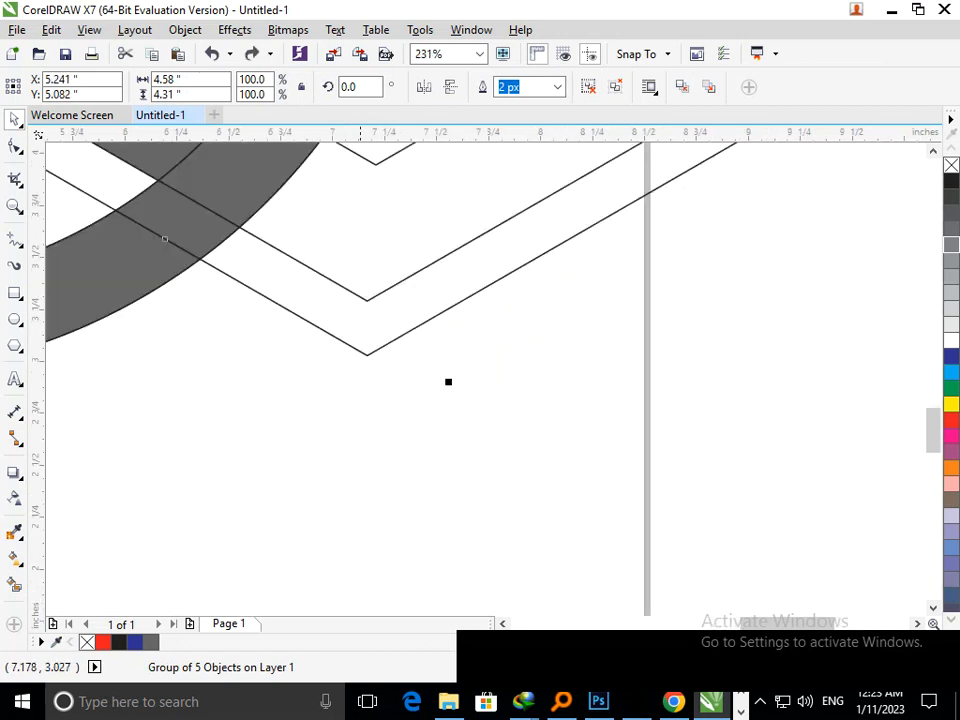
pyautogui.keyDown('shift'); pyautogui.click(220, 232); pyautogui.keyUp('shift')
pyautogui.click(813, 87)
pyautogui.click(549, 566)
pyautogui.scroll(-2, 480, 379)
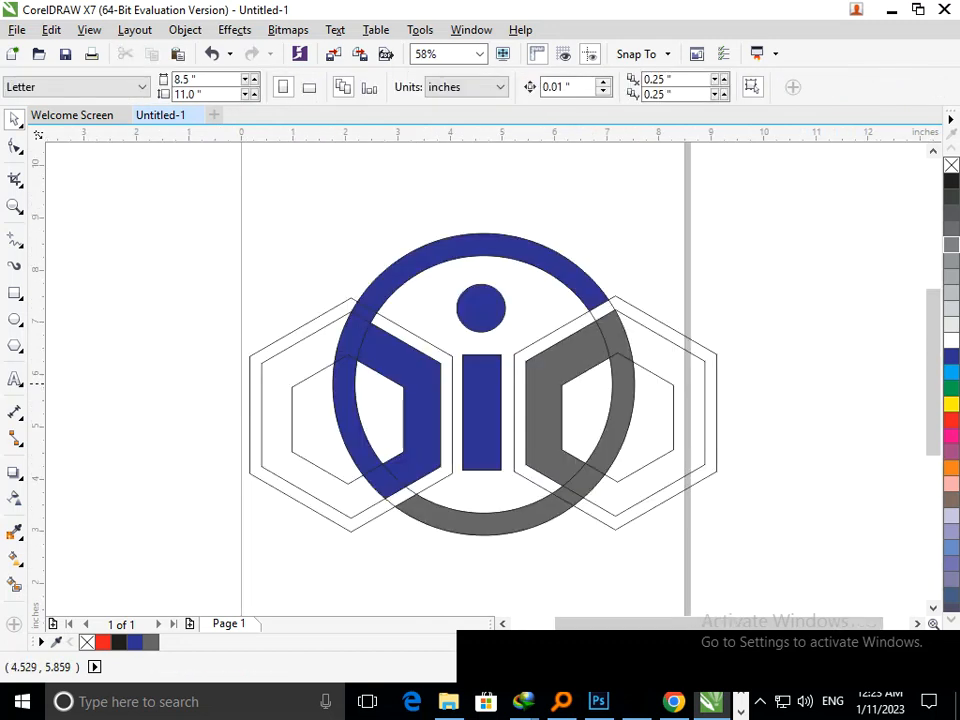
pyautogui.moveTo(481, 514); pyautogui.dragTo(606, 596)
pyautogui.hotkey('ctrl', 'z')
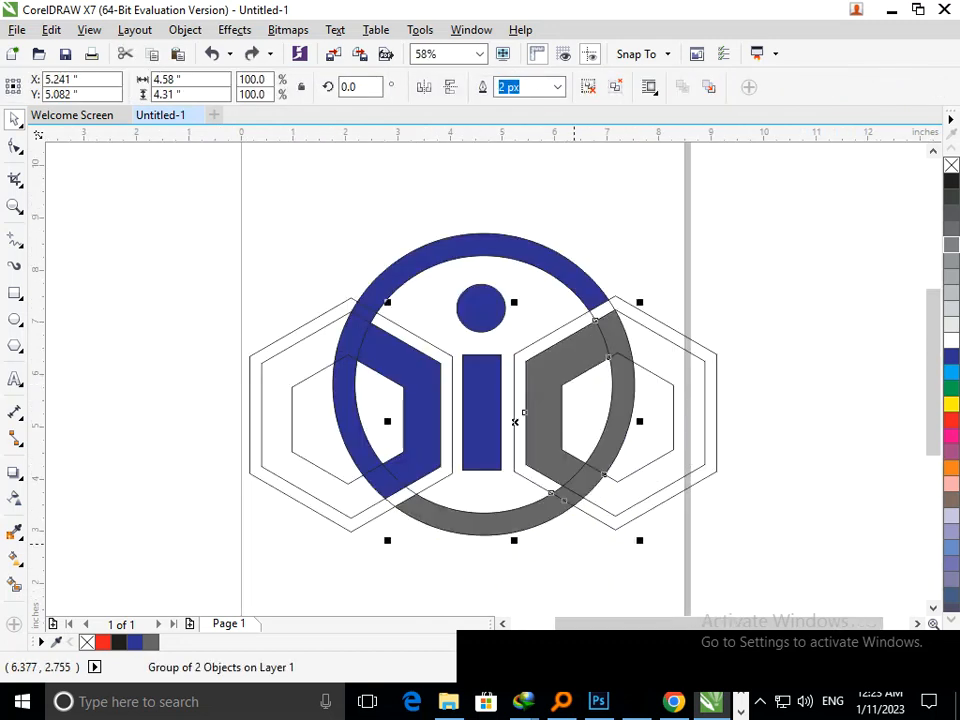
# - Group the dark blue ring-and-band group with the central bar and the small circle, undoing any test moves
pyautogui.moveTo(440, 465); pyautogui.dragTo(338, 479)
pyautogui.hotkey('ctrl', 'z')
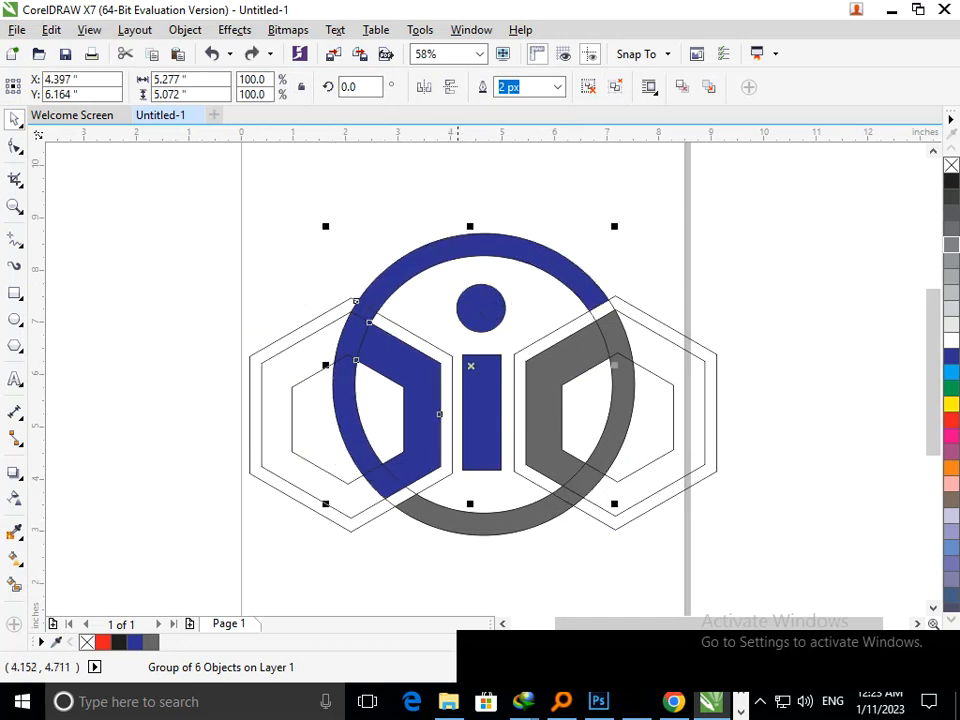
pyautogui.keyDown('shift'); pyautogui.click(474, 438); pyautogui.keyUp('shift')
pyautogui.keyDown('shift'); pyautogui.click(481, 323); pyautogui.keyUp('shift')
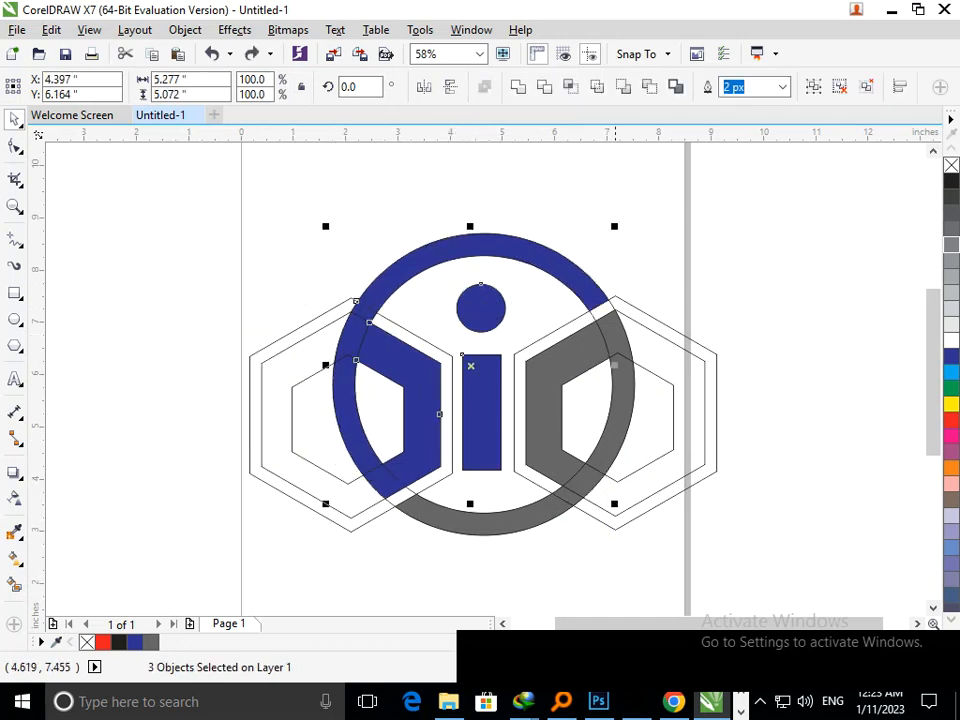
pyautogui.hotkey('ctrl', 'g')
pyautogui.moveTo(487, 421); pyautogui.dragTo(221, 435)
pyautogui.hotkey('ctrl', 'z')
# - Move the blue and gray groups together off the construction outlines to the empty area left of the page
pyautogui.keyDown('shift'); pyautogui.click(489, 521); pyautogui.keyUp('shift')
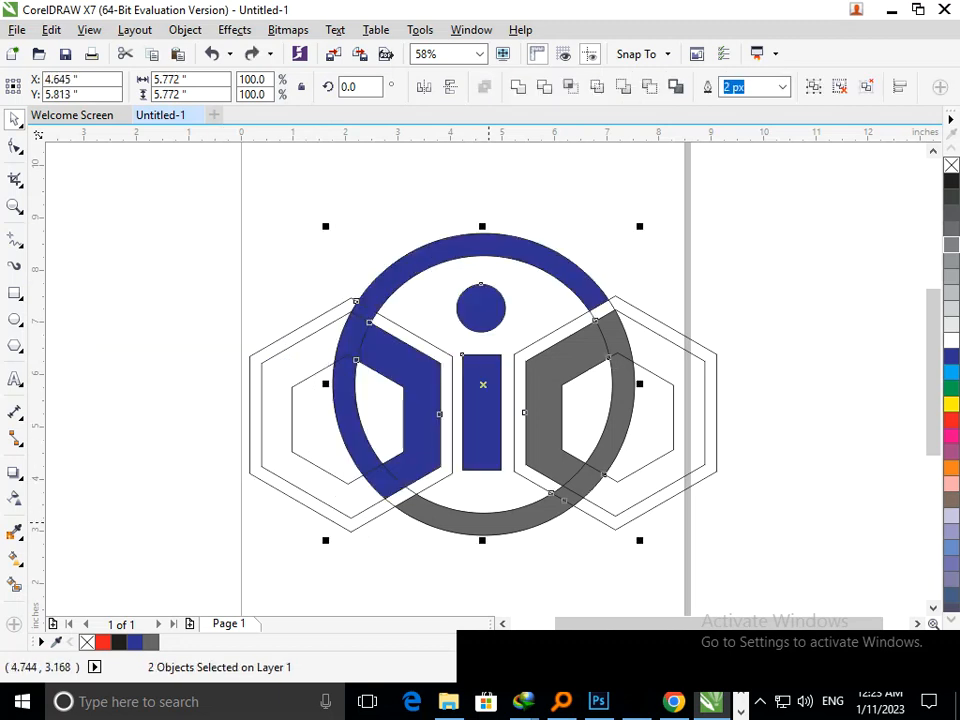
pyautogui.moveTo(505, 525); pyautogui.dragTo(166, 442)
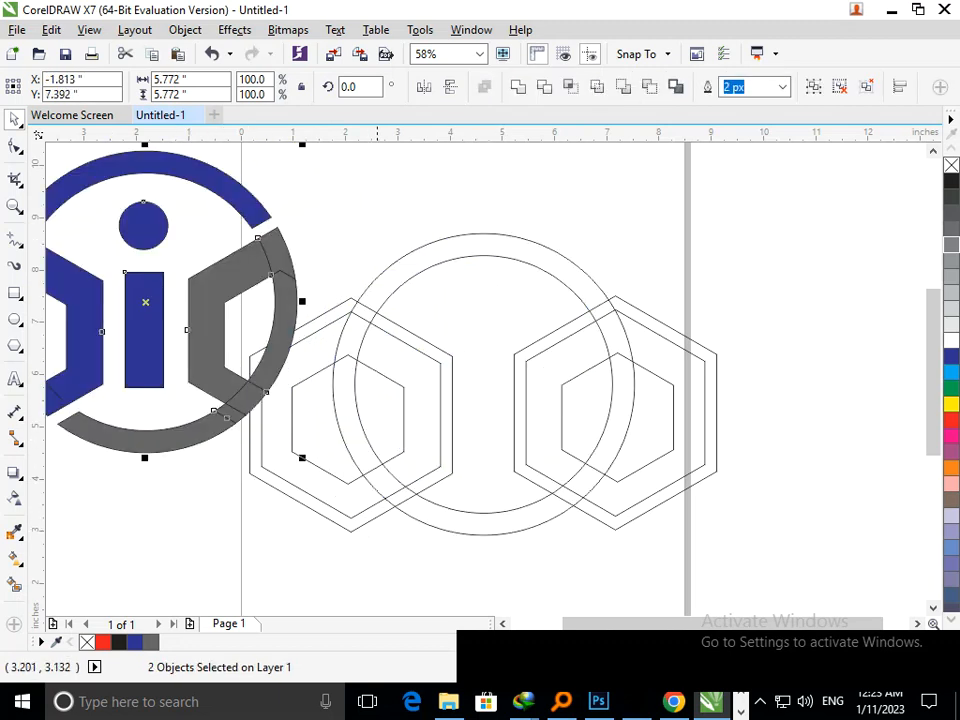
pyautogui.hotkey('shift', 'F4')
pyautogui.moveTo(303, 405); pyautogui.dragTo(201, 376)
pyautogui.click(288, 450)
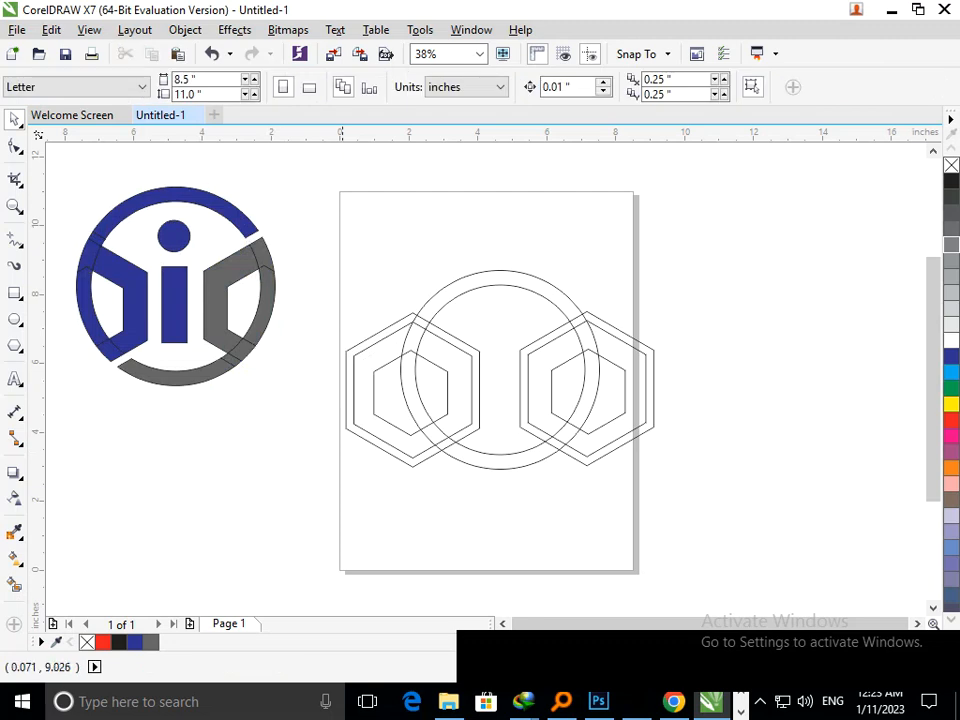
# - Delete the leftover hexagon and ring outlines, and move the logo back onto the page at about X 4.4, Y 6.05 inches
pyautogui.moveTo(333, 220); pyautogui.dragTo(715, 505)
pyautogui.press('Delete')
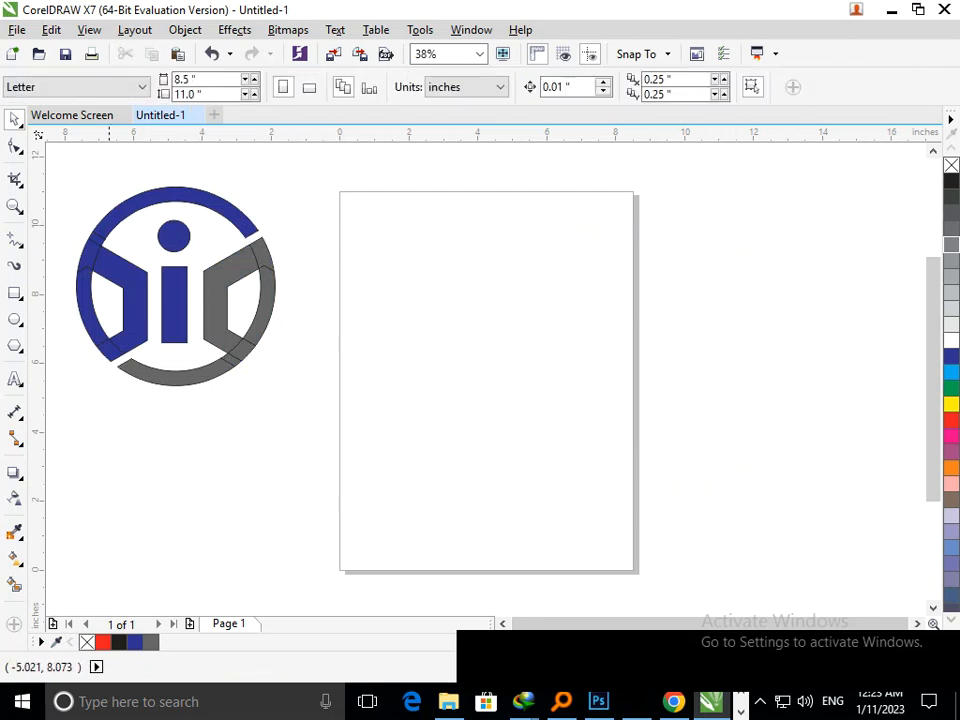
pyautogui.moveTo(75, 176); pyautogui.dragTo(296, 390)
pyautogui.moveTo(265, 349); pyautogui.dragTo(605, 446)
pyautogui.click(622, 461)
pyautogui.hotkey('ctrl', 'z')
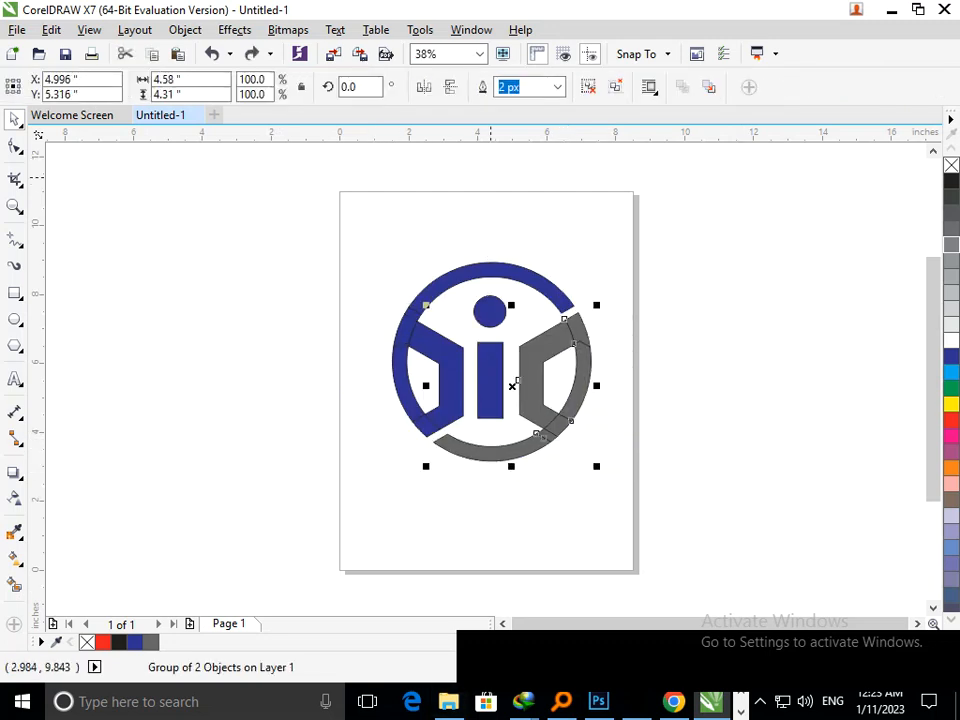
# - Try to ungroup all the gray pieces and weld them into one shape
pyautogui.click(588, 87)
pyautogui.click(519, 87)
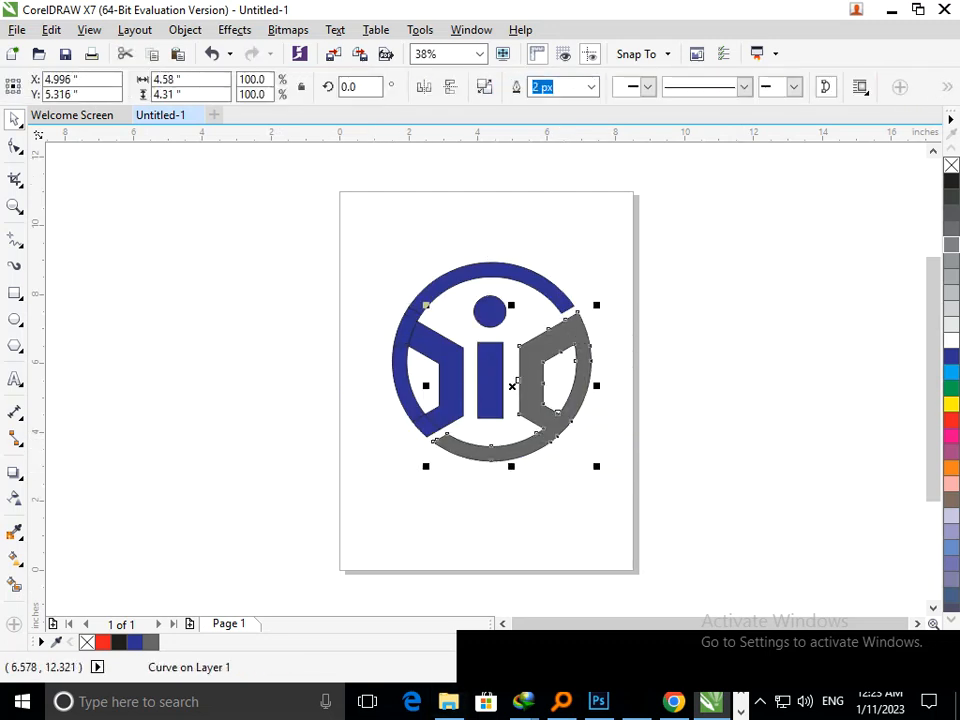
pyautogui.click(607, 482)
# - Try to weld the whole logo together, and undo the changes back to the grouped gray pieces
pyautogui.moveTo(347, 212); pyautogui.dragTo(614, 477)
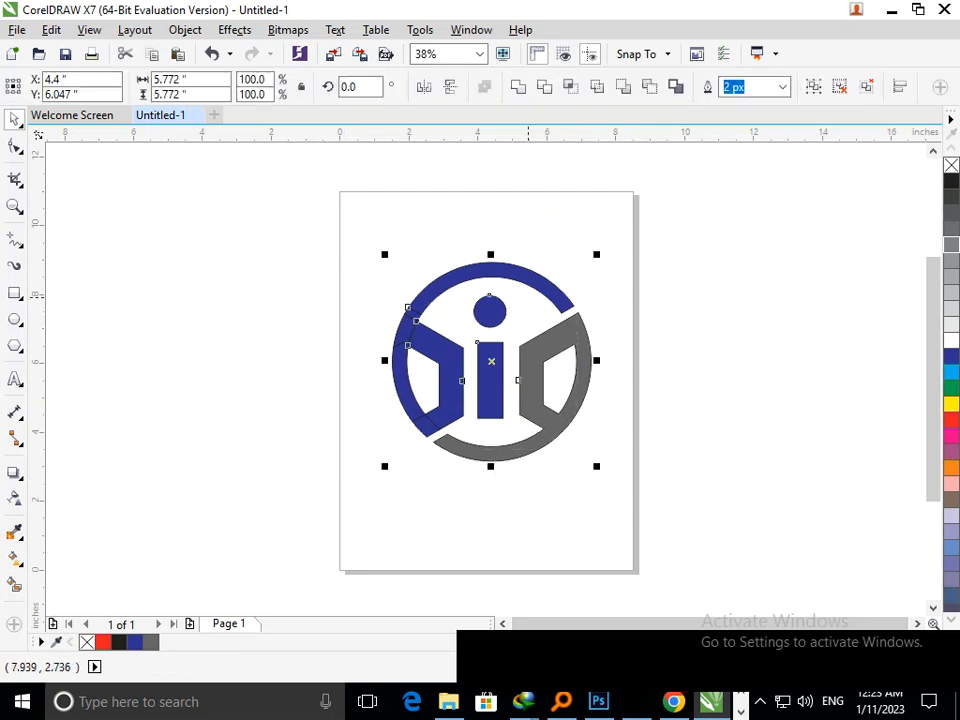
pyautogui.click(519, 87)
pyautogui.hotkey('ctrl', 'z')
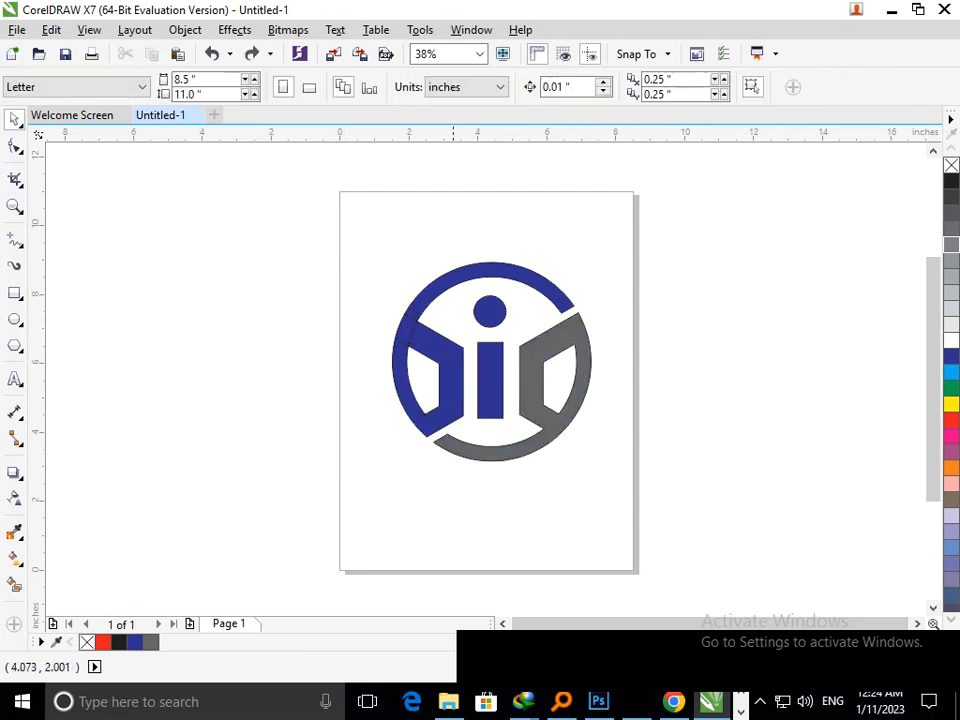
pyautogui.moveTo(432, 429); pyautogui.dragTo(405, 435)
pyautogui.hotkey('ctrl', 'z')
pyautogui.hotkey('ctrl', 'z')
pyautogui.hotkey('ctrl', 'z')
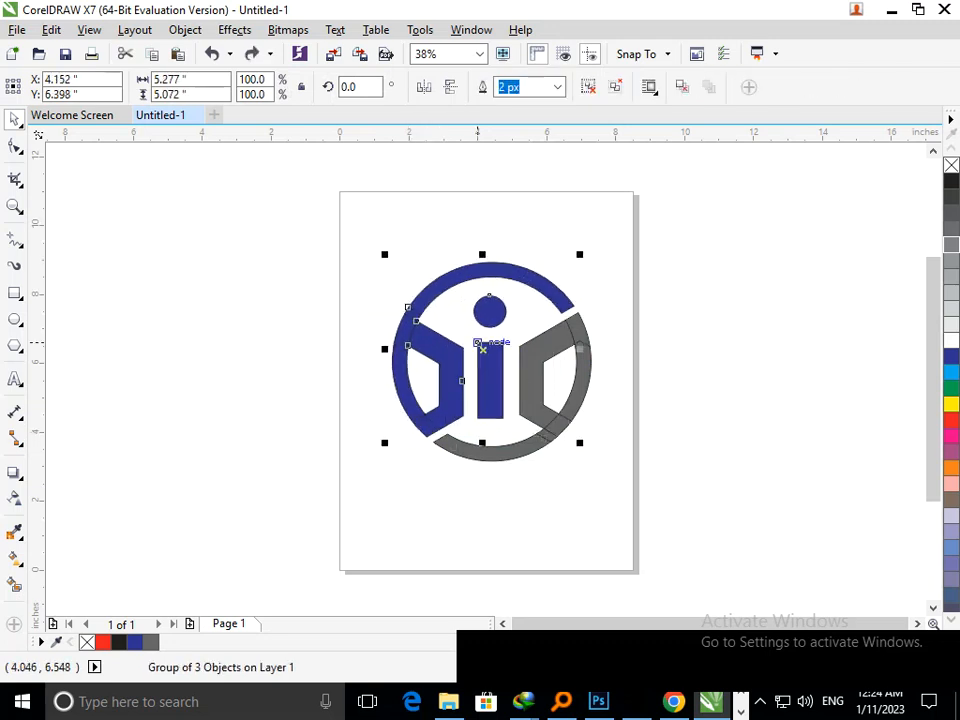
# - Try to ungroup the blue group one level and weld its parts, and undo both operations and the test move
pyautogui.hotkey('ctrl', 'u')
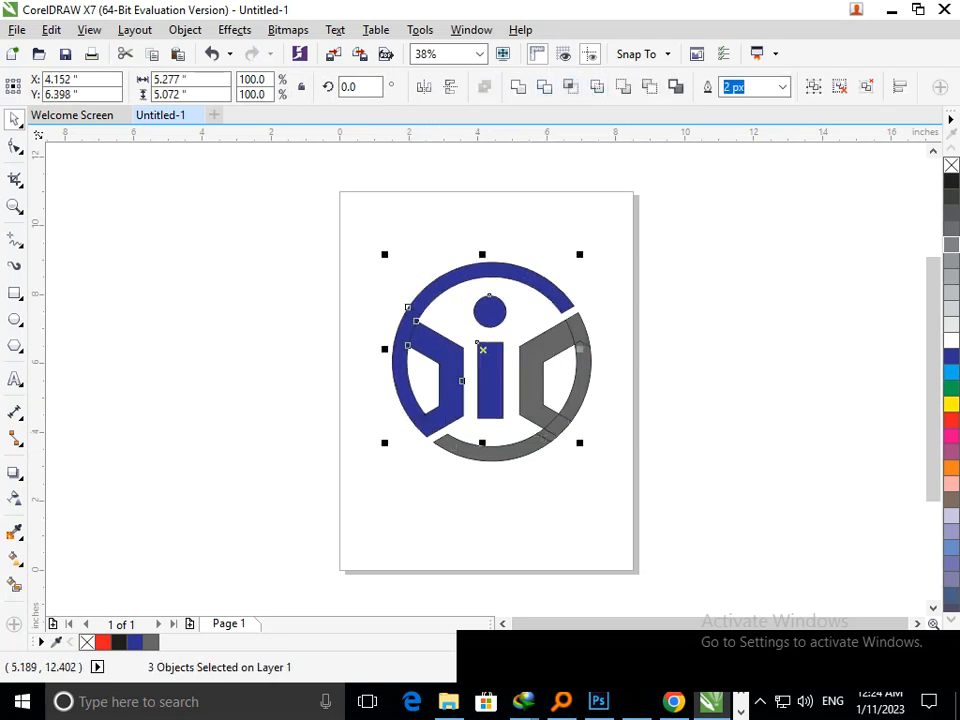
pyautogui.click(518, 87)
pyautogui.click(652, 436)
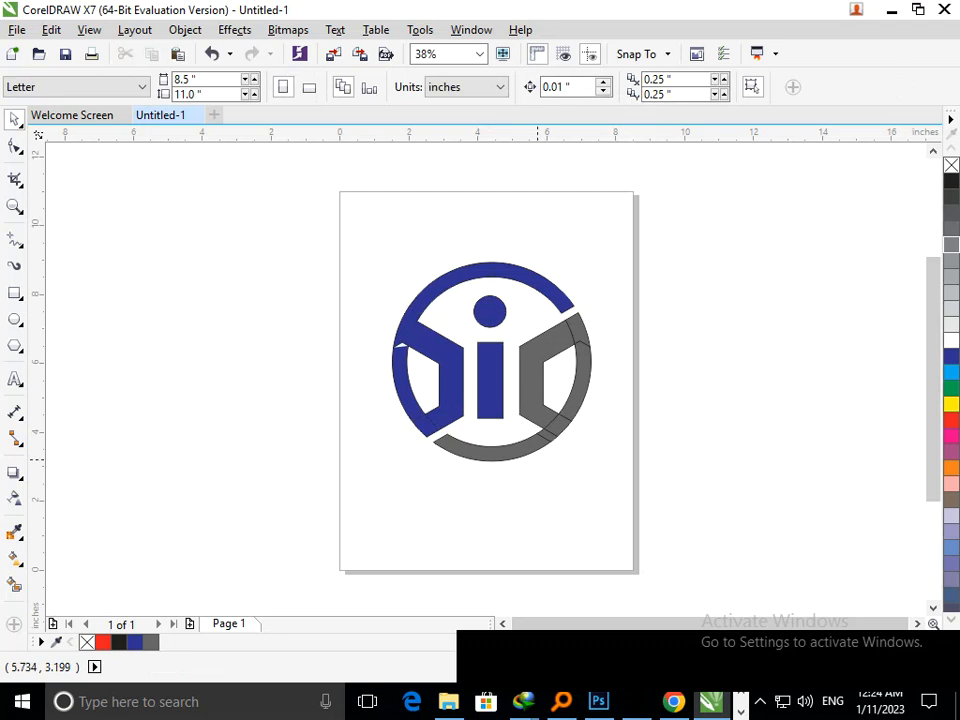
pyautogui.hotkey('ctrl', 'z')
pyautogui.hotkey('ctrl', 'z')
pyautogui.moveTo(457, 398); pyautogui.dragTo(418, 407)
pyautogui.hotkey('ctrl', 'z')
# - Try to ungroup all six blue pieces and weld them in one go, and undo both operations
pyautogui.click(589, 87)
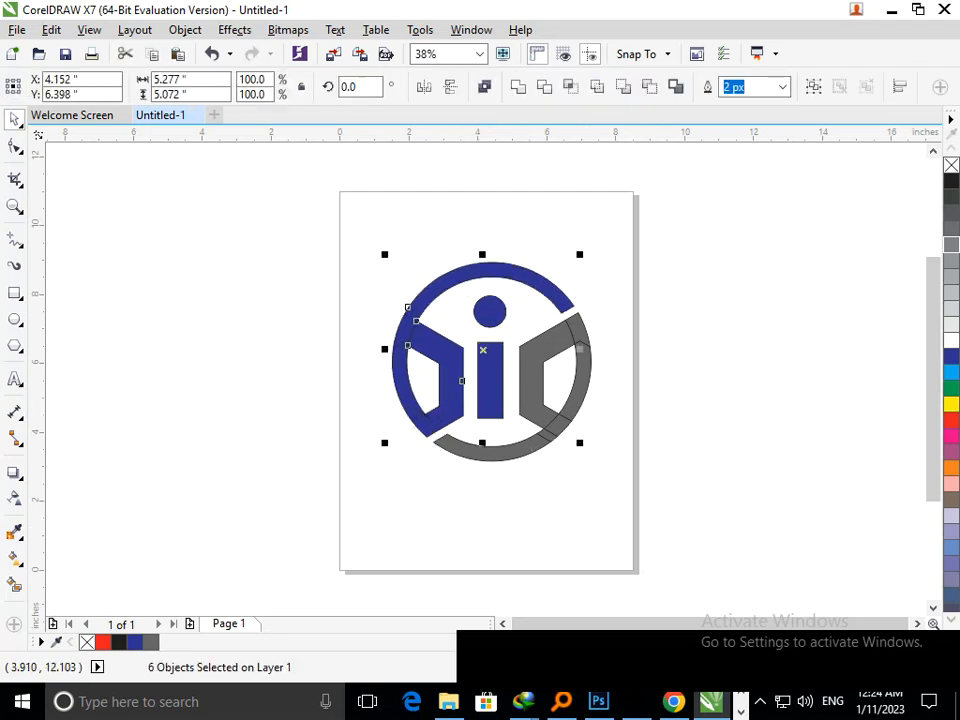
pyautogui.click(518, 87)
pyautogui.click(644, 390)
pyautogui.hotkey('ctrl', 'z')
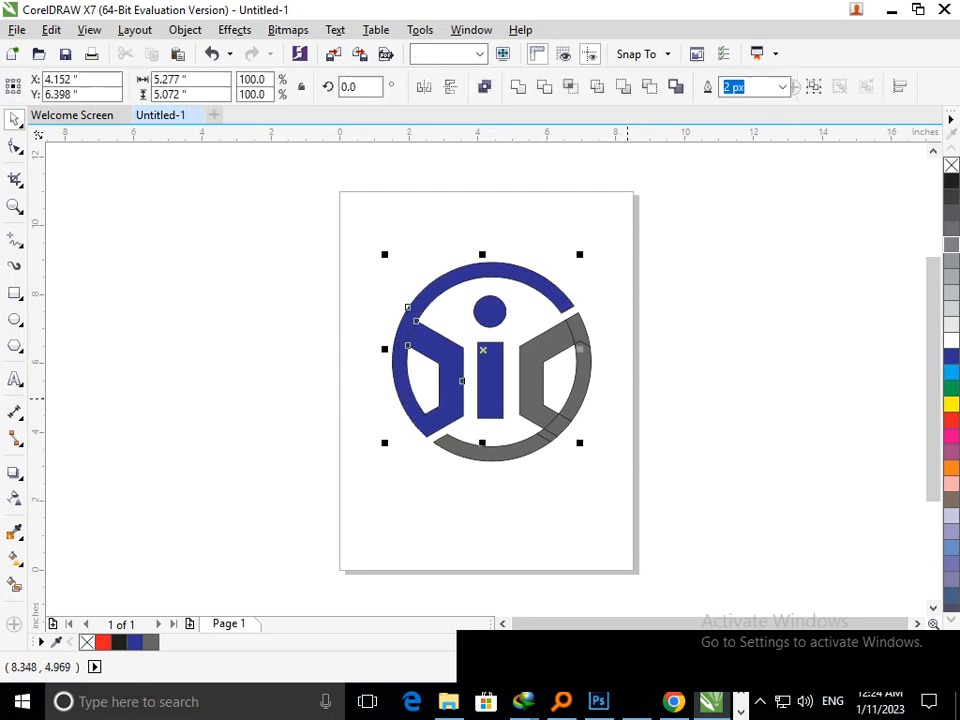
pyautogui.hotkey('ctrl', 'z')
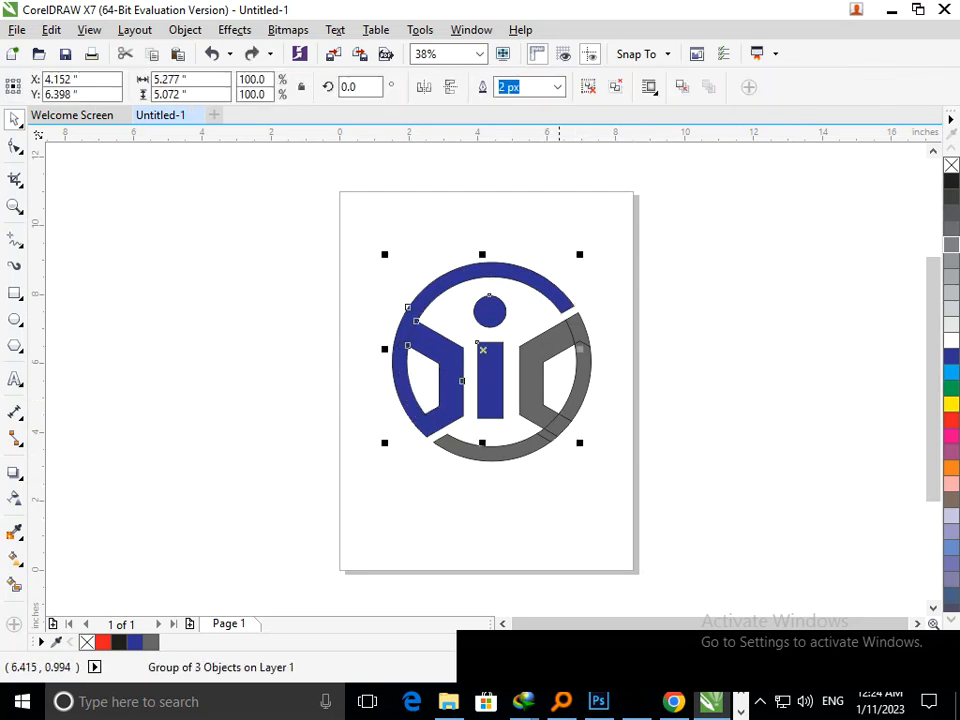
# - Ungroup the blue part of the logo completely into separate pieces, undoing the test moves
pyautogui.click(560, 536)
pyautogui.scroll(3, 442, 310)
pyautogui.moveTo(415, 422); pyautogui.dragTo(432, 491)
pyautogui.hotkey('ctrl', 'z')
pyautogui.click(588, 87)
pyautogui.click(324, 254)
pyautogui.moveTo(391, 267); pyautogui.dragTo(454, 215)
pyautogui.hotkey('ctrl', 'z')
pyautogui.click(588, 87)
pyautogui.click(364, 236)
pyautogui.moveTo(386, 260); pyautogui.dragTo(427, 198)
pyautogui.hotkey('ctrl', 'z')
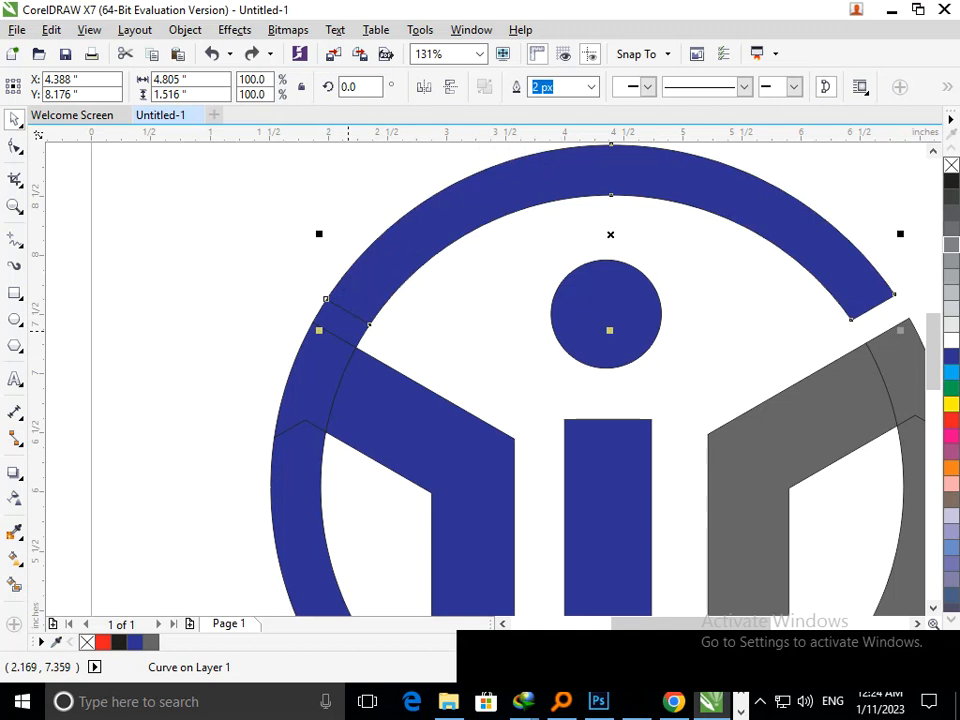
# - Weld the blue upper ring arc, the small ring segment, the upper crossing piece and the left hexagon band into one shape
pyautogui.keyDown('shift'); pyautogui.click(348, 331); pyautogui.keyUp('shift')
pyautogui.keyDown('shift'); pyautogui.click(332, 369); pyautogui.keyUp('shift')
pyautogui.keyDown('shift'); pyautogui.click(374, 399); pyautogui.keyUp('shift')
pyautogui.click(518, 87)
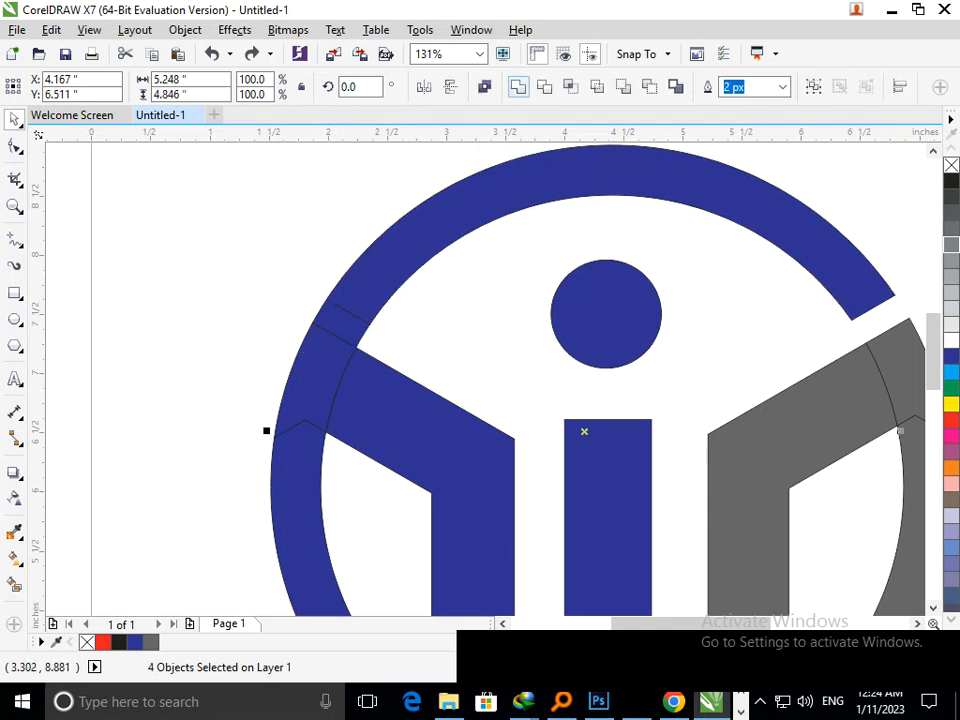
# - Try to weld the left ring arc to the blue shape at their upper junction, and undo it
pyautogui.keyDown('shift'); pyautogui.click(290, 497); pyautogui.keyUp('shift')
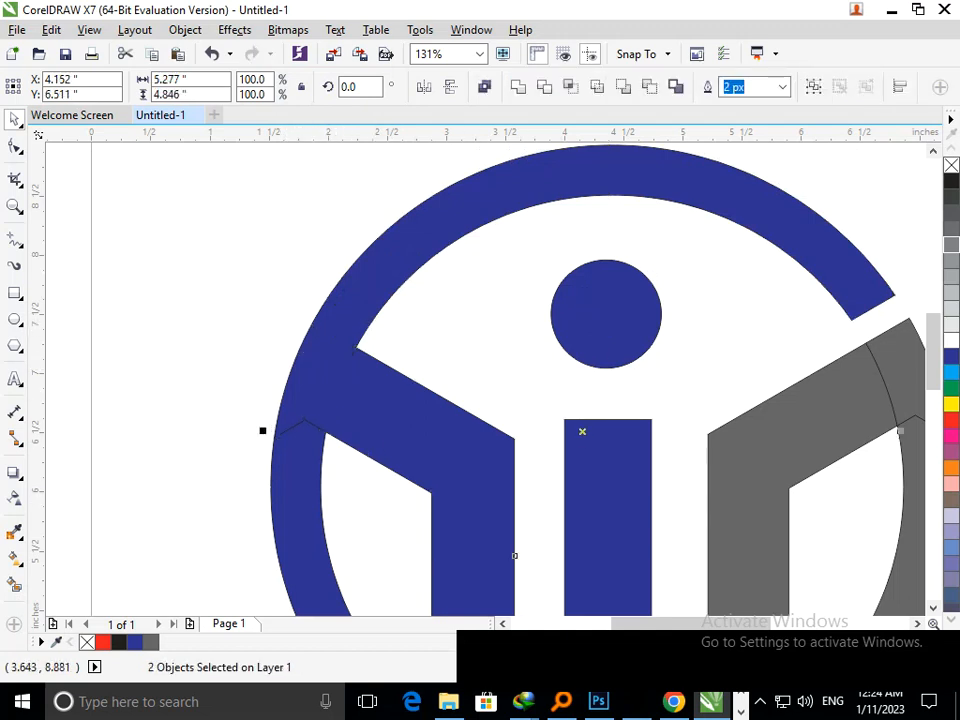
pyautogui.click(518, 87)
pyautogui.hotkey('ctrl', 'z')
pyautogui.moveTo(294, 459); pyautogui.dragTo(308, 385)
pyautogui.moveTo(414, 454); pyautogui.dragTo(429, 458)
# - Try to weld the lower blue crossing piece, the hexagon band and the left ring arc all at once, and undo it
pyautogui.hotkey('shift', 'F4')
pyautogui.press('F2')
pyautogui.moveTo(336, 387); pyautogui.dragTo(467, 454)
pyautogui.click(567, 485)
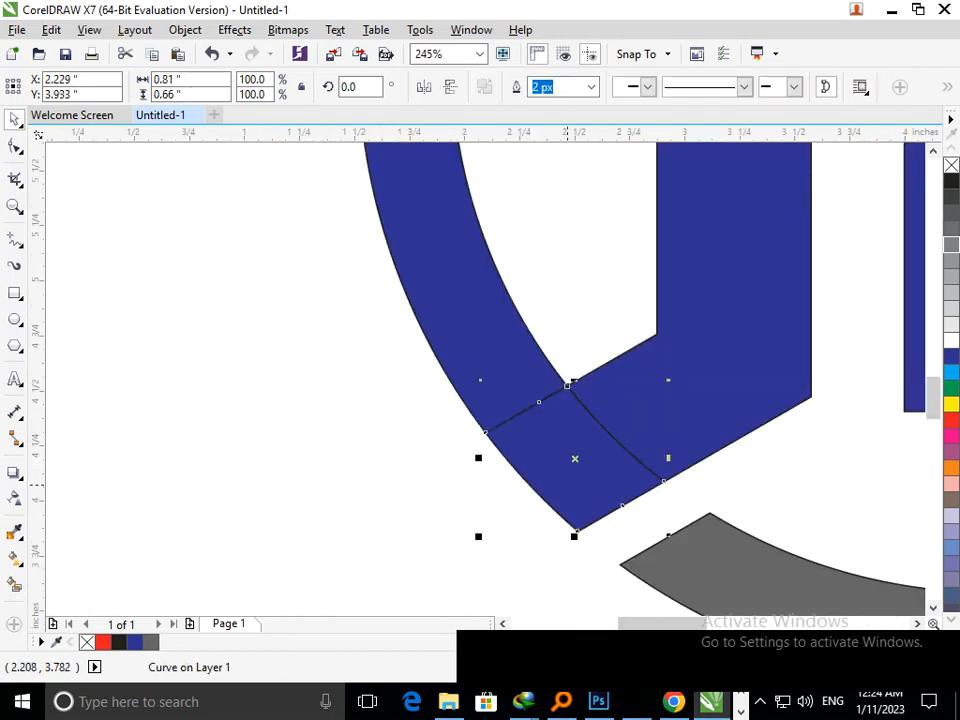
pyautogui.hotkey('ctrl', 'z')
pyautogui.keyDown('shift'); pyautogui.click(688, 378); pyautogui.keyUp('shift')
pyautogui.keyDown('shift'); pyautogui.click(537, 360); pyautogui.keyUp('shift')
pyautogui.click(518, 87)
pyautogui.hotkey('ctrl', 'z')
# - Weld the blue crossing piece at the ring's lower left to the hexagon band and the left ring arc
pyautogui.click(436, 520)
pyautogui.click(598, 444)
pyautogui.keyDown('shift'); pyautogui.click(672, 405); pyautogui.keyUp('shift')
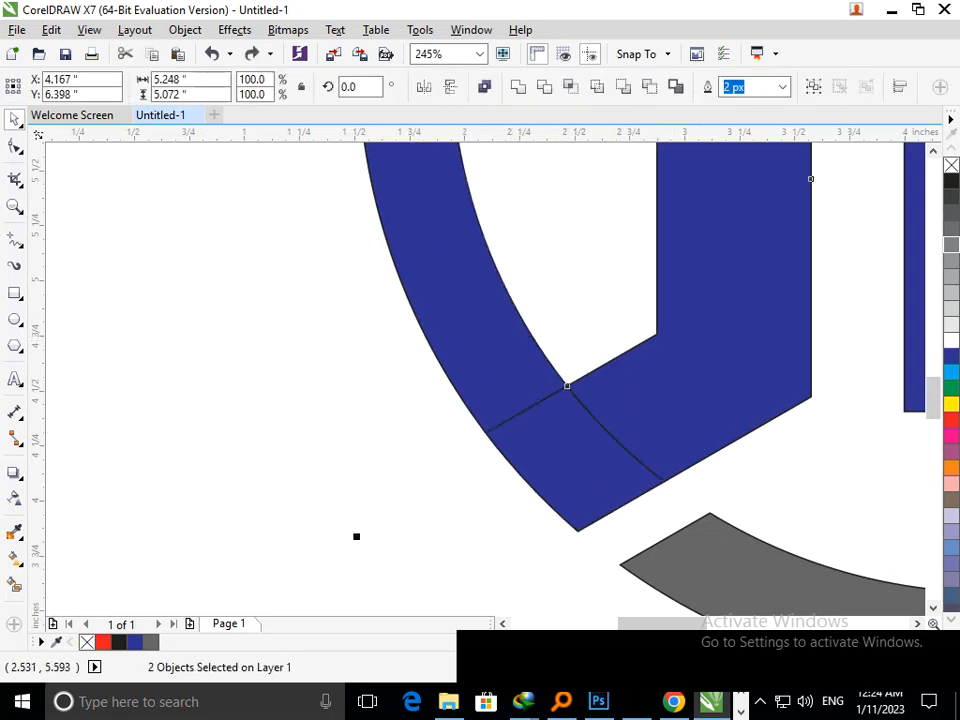
pyautogui.click(518, 87)
pyautogui.hotkey('ctrl', 'z')
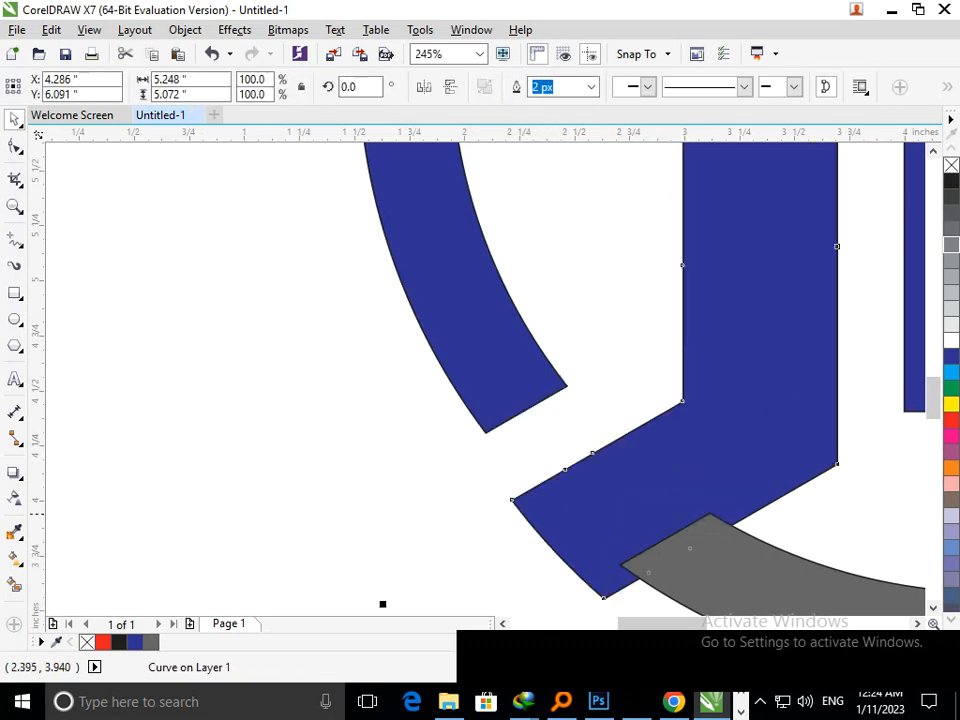
pyautogui.hotkey('ctrl', 'shift', 'z')
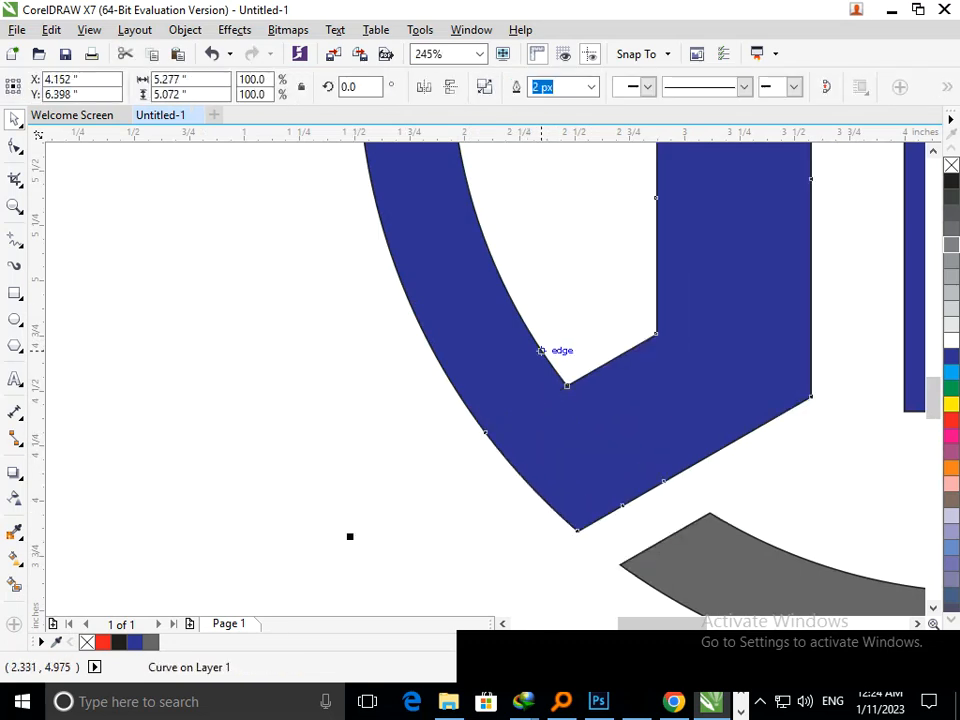
# - Move the peak node of the white gap where the blue ring meets the upper hexagon band down to close the gap
pyautogui.hotkey('shift', 'F4')
pyautogui.press('F2')
pyautogui.moveTo(343, 294); pyautogui.dragTo(501, 383)
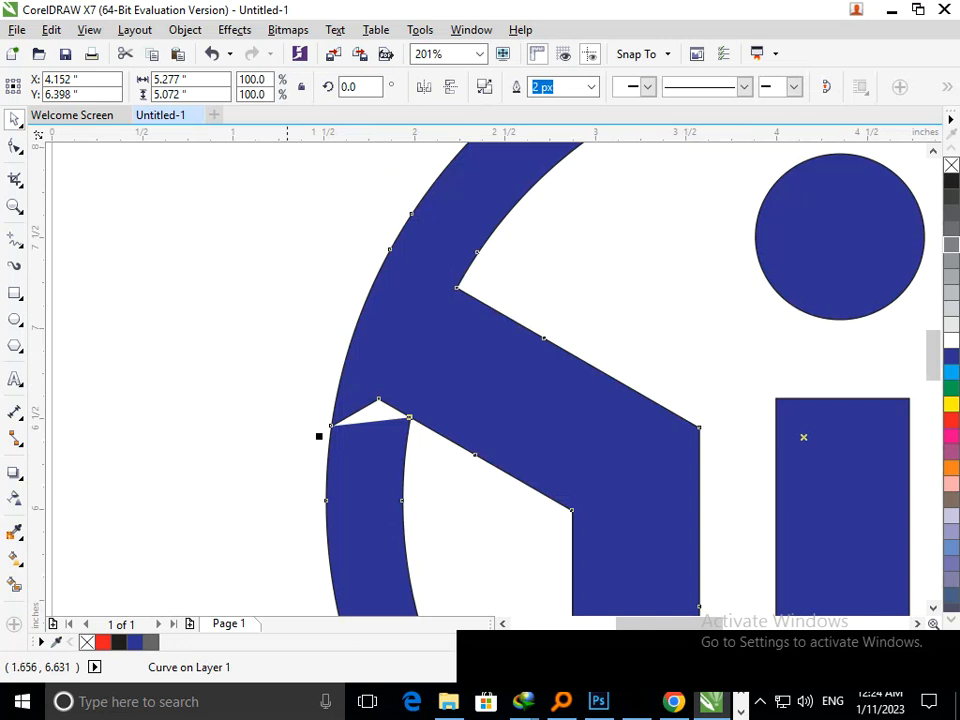
pyautogui.press('F2')
pyautogui.moveTo(271, 389); pyautogui.dragTo(548, 505)
pyautogui.press('F10')
pyautogui.moveTo(385, 230); pyautogui.dragTo(383, 293)
pyautogui.press('F3')
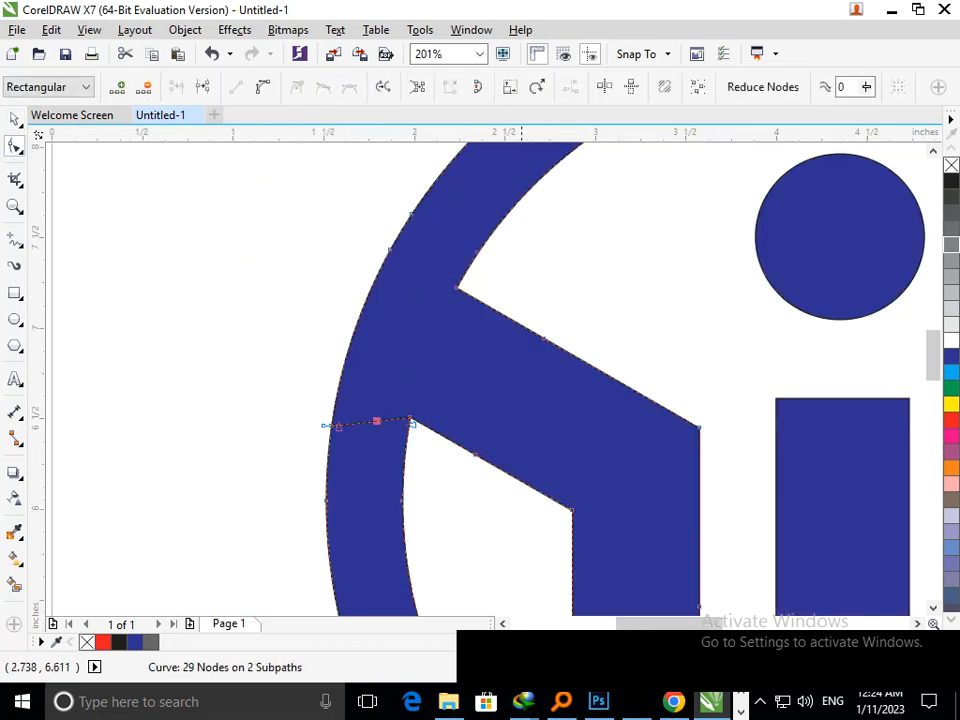
# - Remove the seam line across the blue ring's left side with Virtual Segment Delete, and undo a test move of the shape
pyautogui.scroll(4, 368, 450)
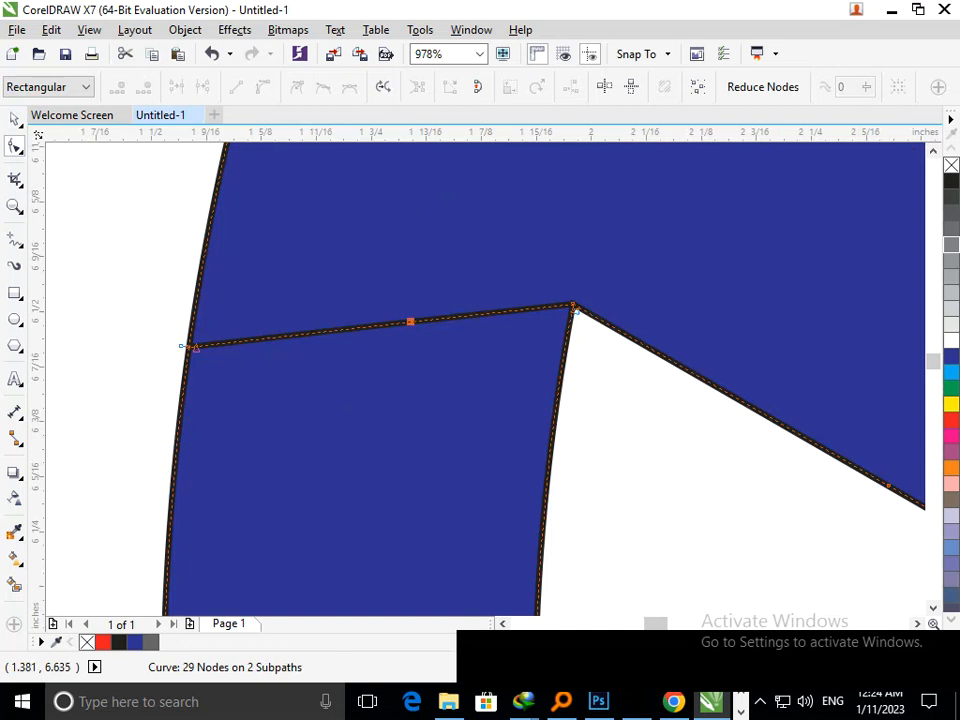
pyautogui.click(20, 186)
pyautogui.click(118, 220)
pyautogui.moveTo(269, 345); pyautogui.dragTo(503, 434)
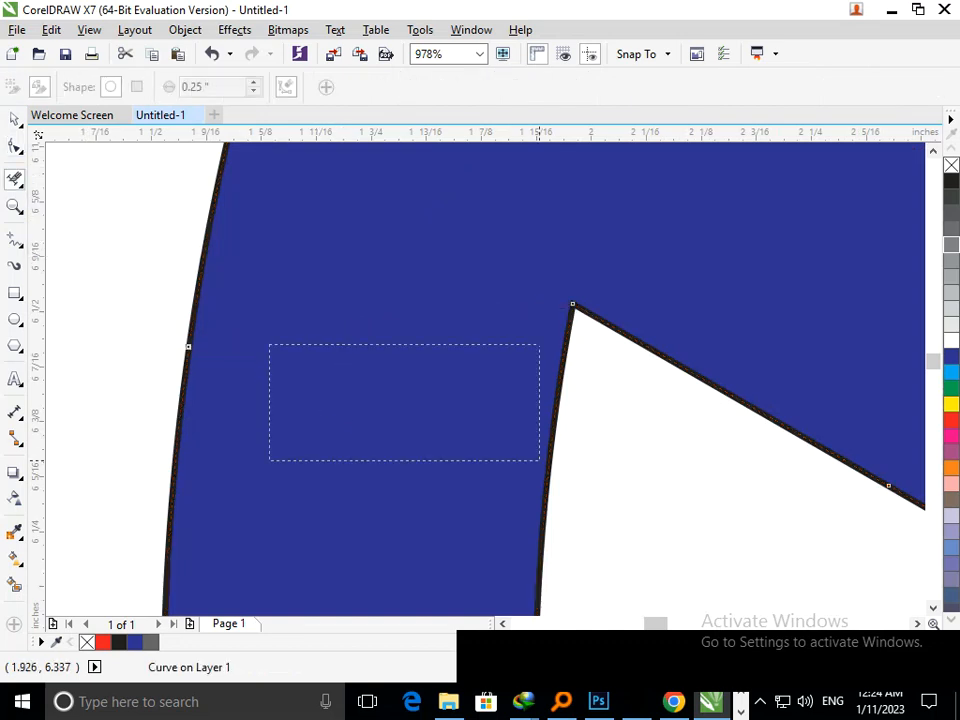
pyautogui.press('F3')
pyautogui.press('F3')
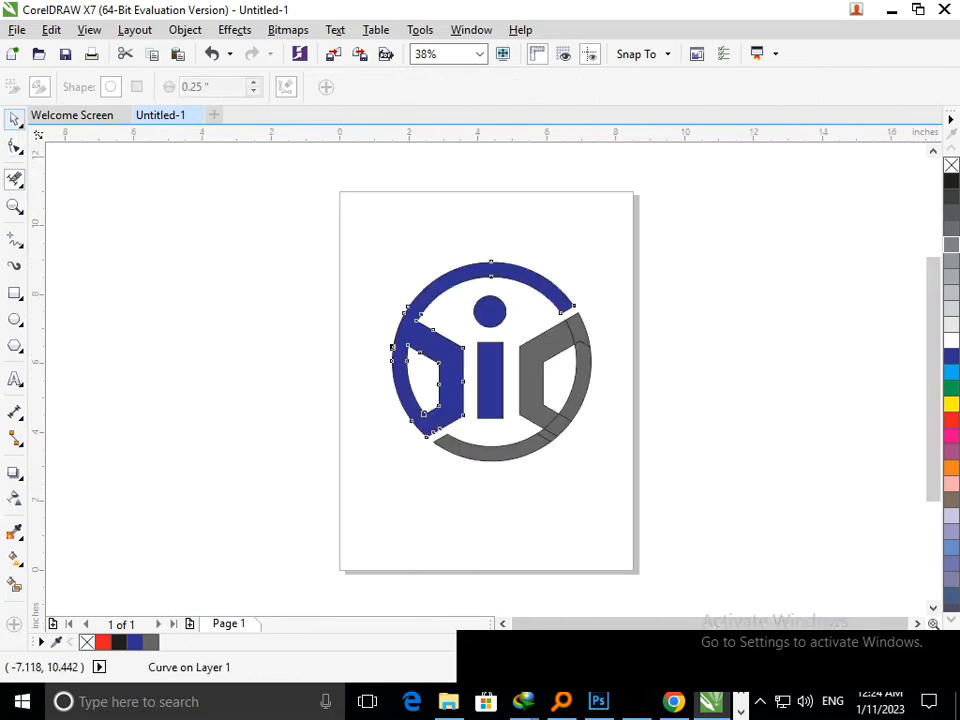
pyautogui.press('space')
pyautogui.press('Escape')
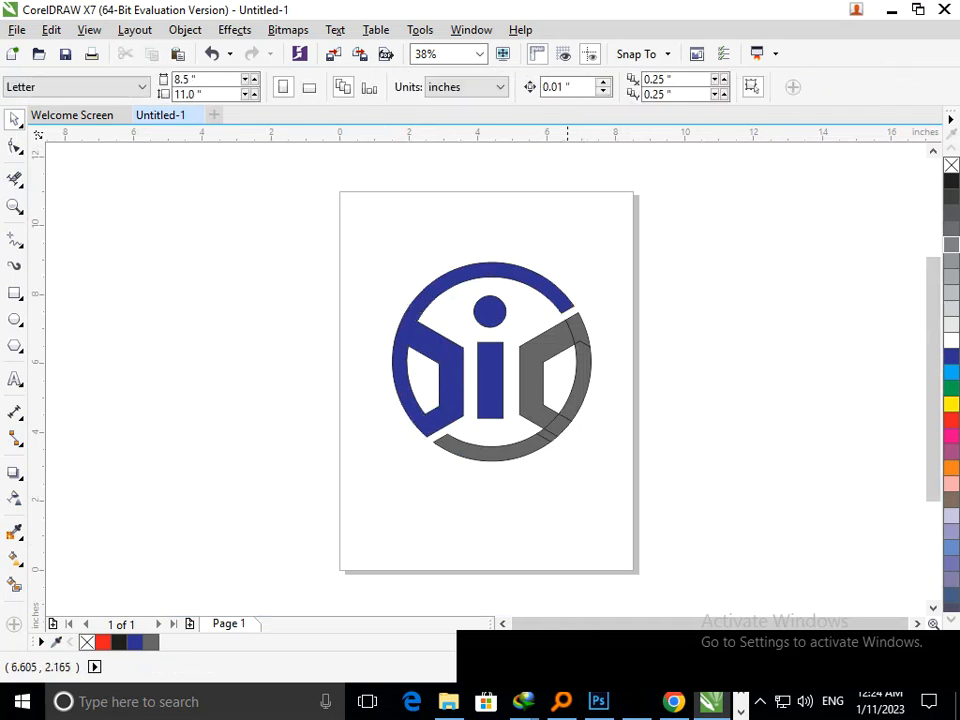
pyautogui.moveTo(466, 386); pyautogui.dragTo(396, 398)
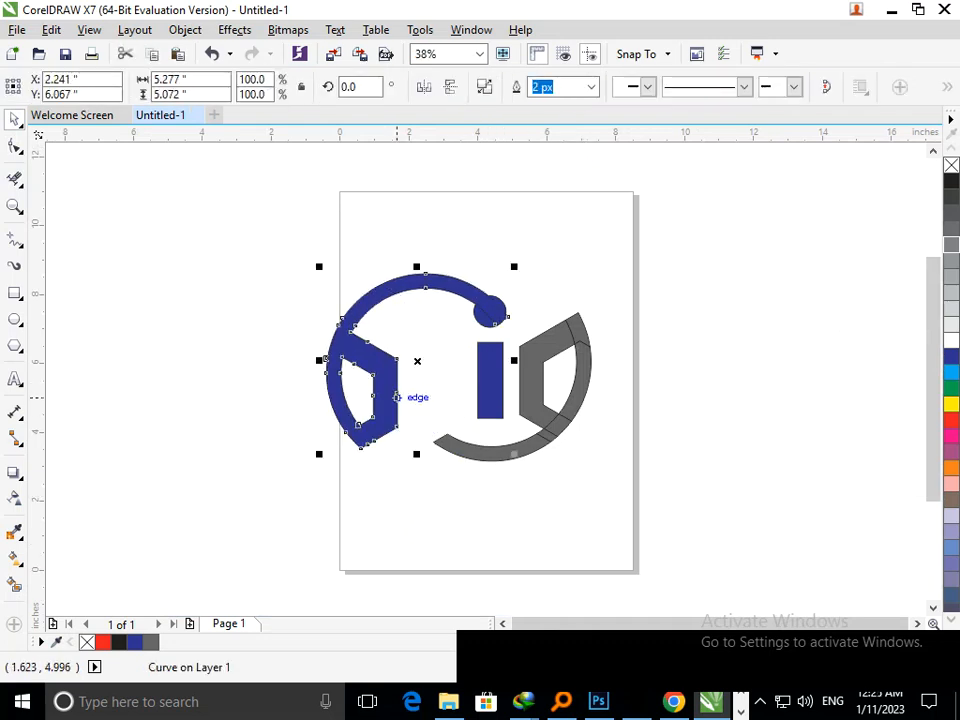
pyautogui.hotkey('ctrl', 'z')
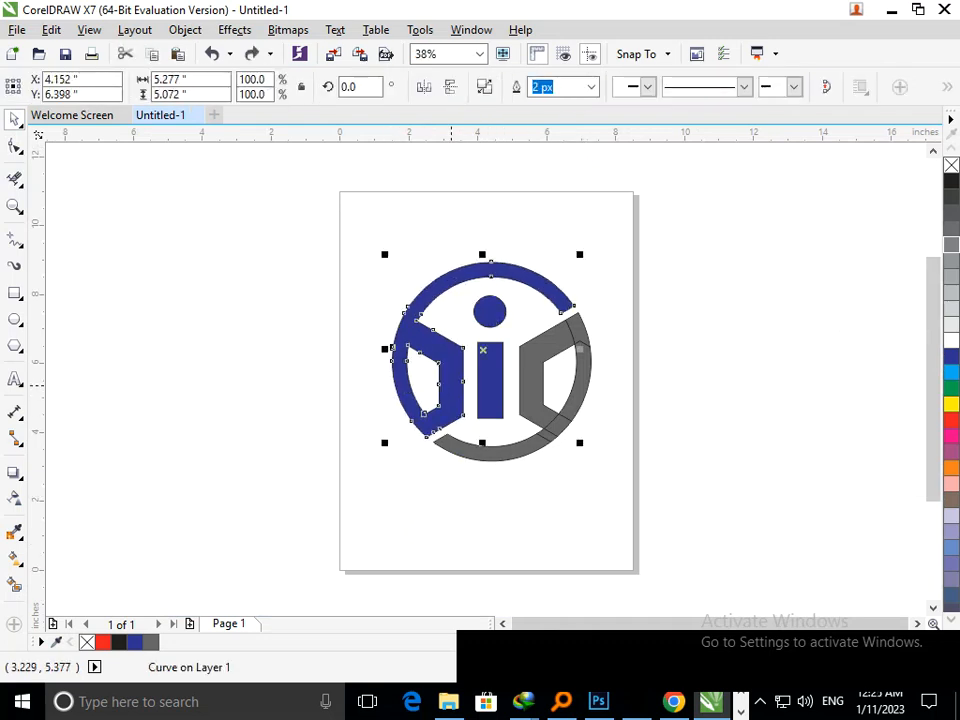
# - Rotate the blue shape slightly about a rotation center moved toward the ring's center, and undo the trial deletion
pyautogui.click(450, 384)
pyautogui.moveTo(584, 263); pyautogui.dragTo(540, 296)
pyautogui.moveTo(483, 348); pyautogui.dragTo(490, 379)
pyautogui.moveTo(581, 255); pyautogui.dragTo(461, 488)
pyautogui.press('Delete')
pyautogui.hotkey('ctrl', 'z')
# - Ungroup the gray objects and weld the lower ring arc to the two crossing pieces at the ring's lower right
pyautogui.click(558, 507)
pyautogui.press('F2')
pyautogui.moveTo(475, 345); pyautogui.dragTo(635, 487)
pyautogui.click(413, 464)
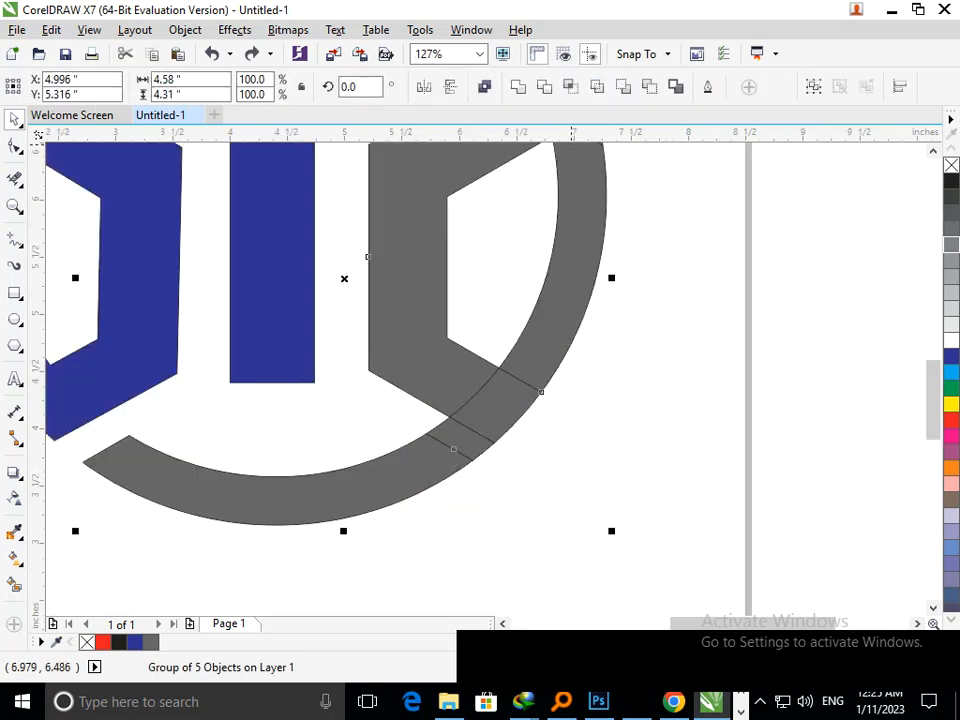
pyautogui.hotkey('ctrl', 'u')
pyautogui.moveTo(418, 464); pyautogui.dragTo(452, 450)
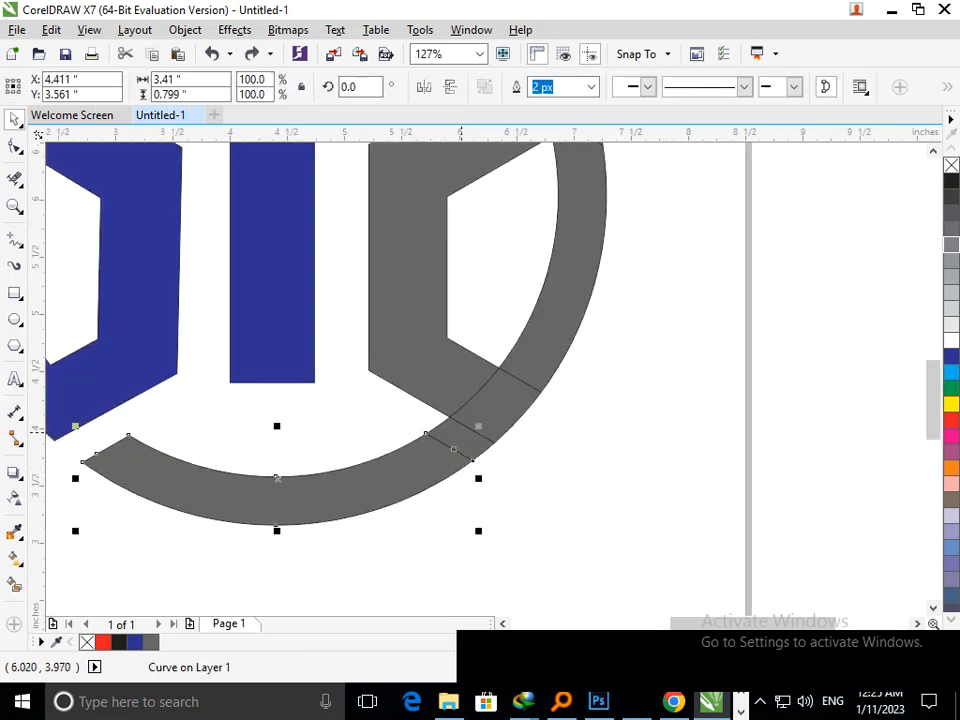
pyautogui.keyDown('shift'); pyautogui.click(463, 431); pyautogui.keyUp('shift')
pyautogui.keyDown('shift'); pyautogui.click(504, 391); pyautogui.keyUp('shift')
pyautogui.click(544, 87)
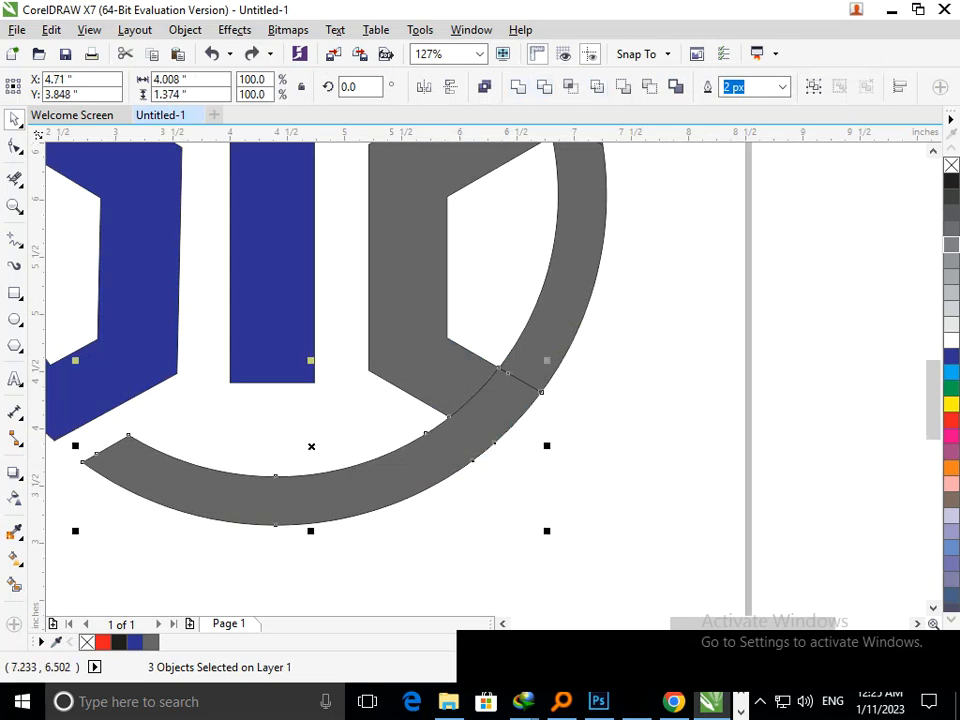
pyautogui.click(661, 334)
# - Weld the gray hexagon band to the lower gray arc, and weld the right ring arc to the combined shape
pyautogui.click(432, 378)
pyautogui.keyDown('shift'); pyautogui.click(479, 418); pyautogui.keyUp('shift')
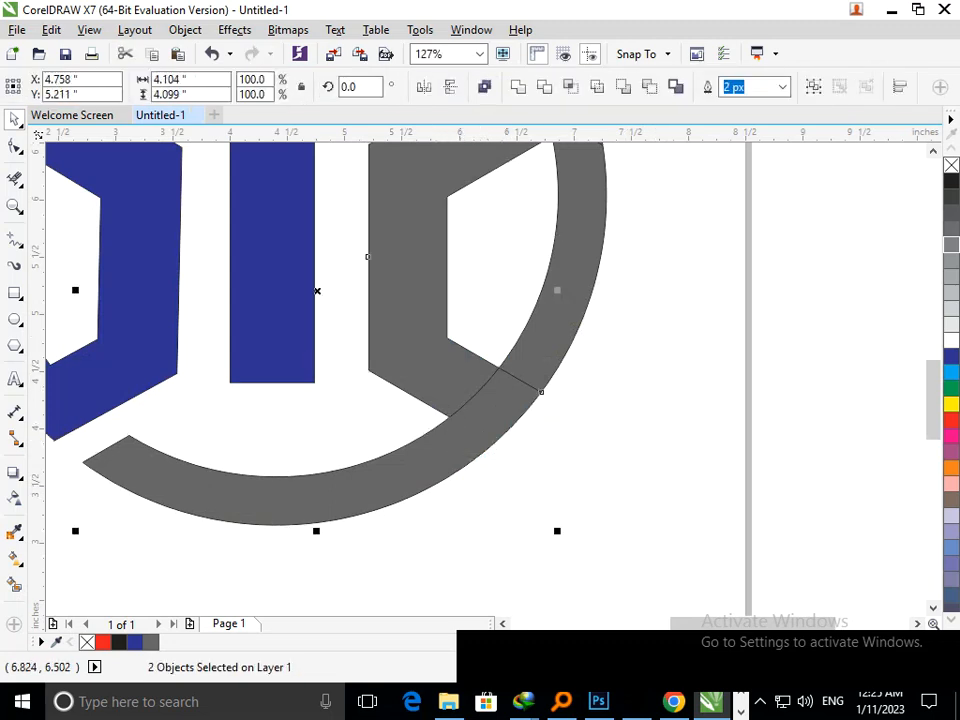
pyautogui.click(520, 87)
pyautogui.click(662, 391)
pyautogui.click(524, 375)
pyautogui.keyDown('shift'); pyautogui.click(541, 392); pyautogui.keyUp('shift')
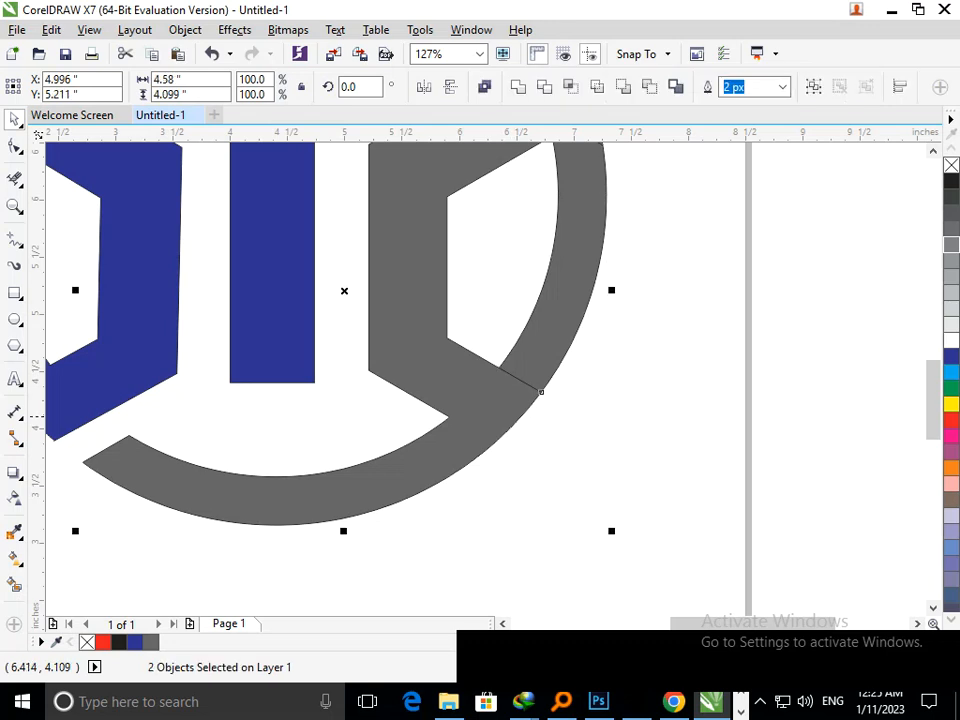
pyautogui.click(519, 87)
pyautogui.click(704, 520)
# - Weld the gray crossing piece at the ring's upper right to the rest of the gray shape
pyautogui.hotkey('shift', 'F4')
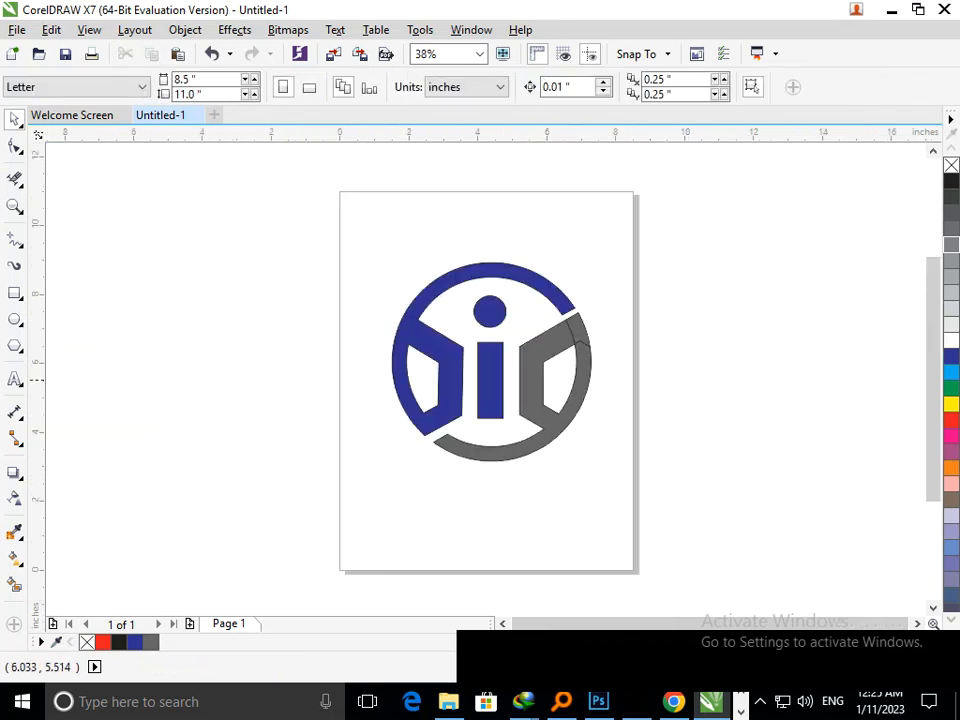
pyautogui.press('F2')
pyautogui.moveTo(488, 286); pyautogui.dragTo(641, 375)
pyautogui.moveTo(587, 496); pyautogui.dragTo(601, 555)
pyautogui.hotkey('ctrl', 'z')
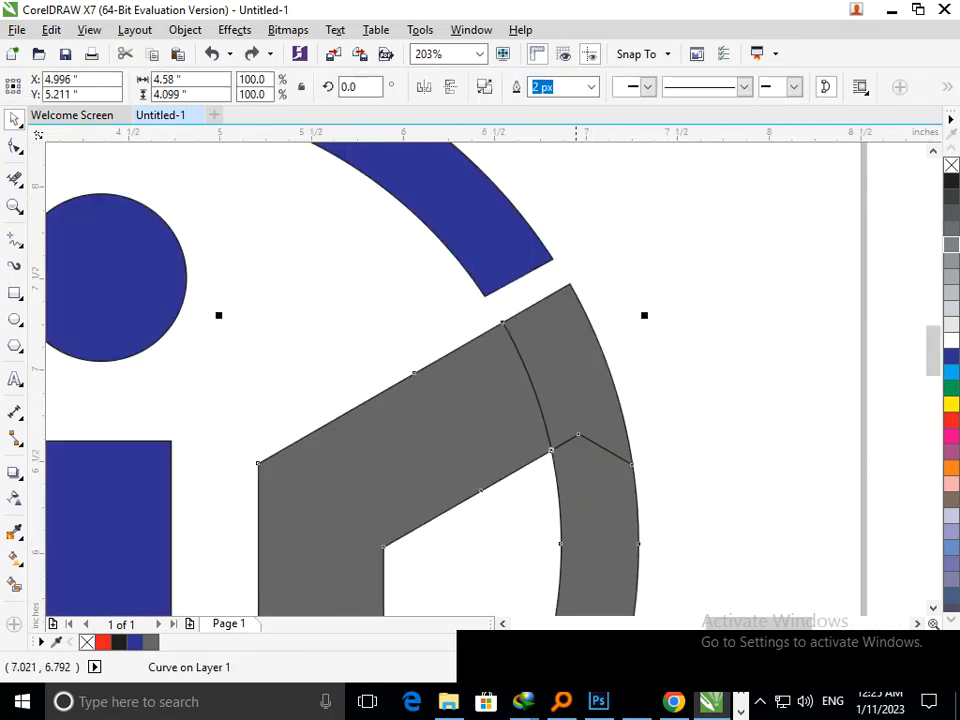
pyautogui.keyDown('shift'); pyautogui.click(591, 413); pyautogui.keyUp('shift')
pyautogui.click(519, 87)
pyautogui.press('Escape')
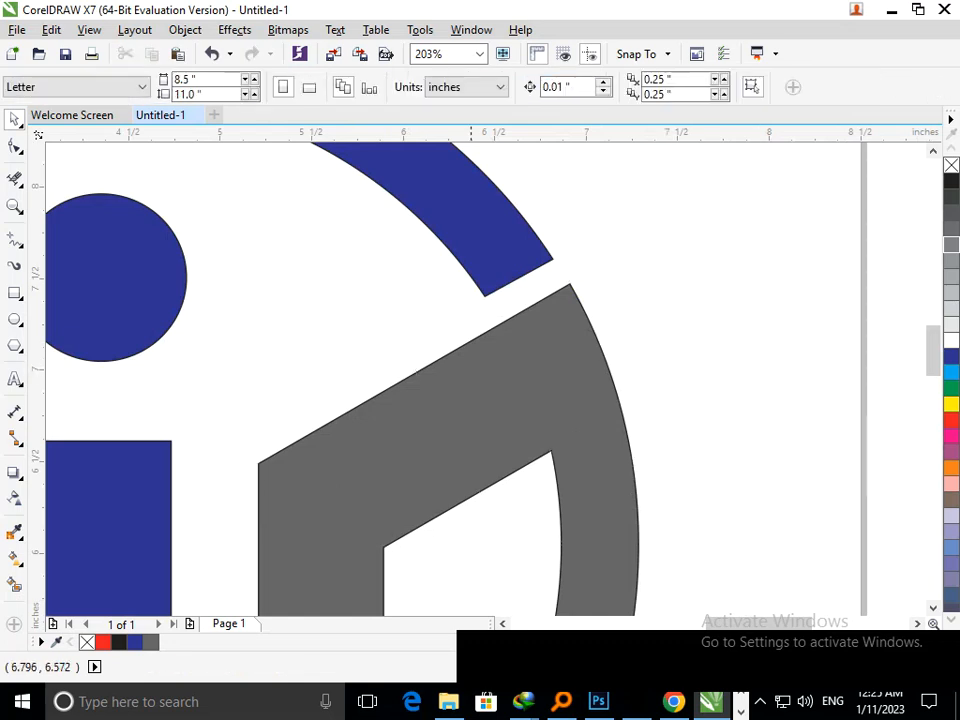
# - Try a light blue fill on the gray shape and undo its accidental move
pyautogui.hotkey('shift', 'F4')
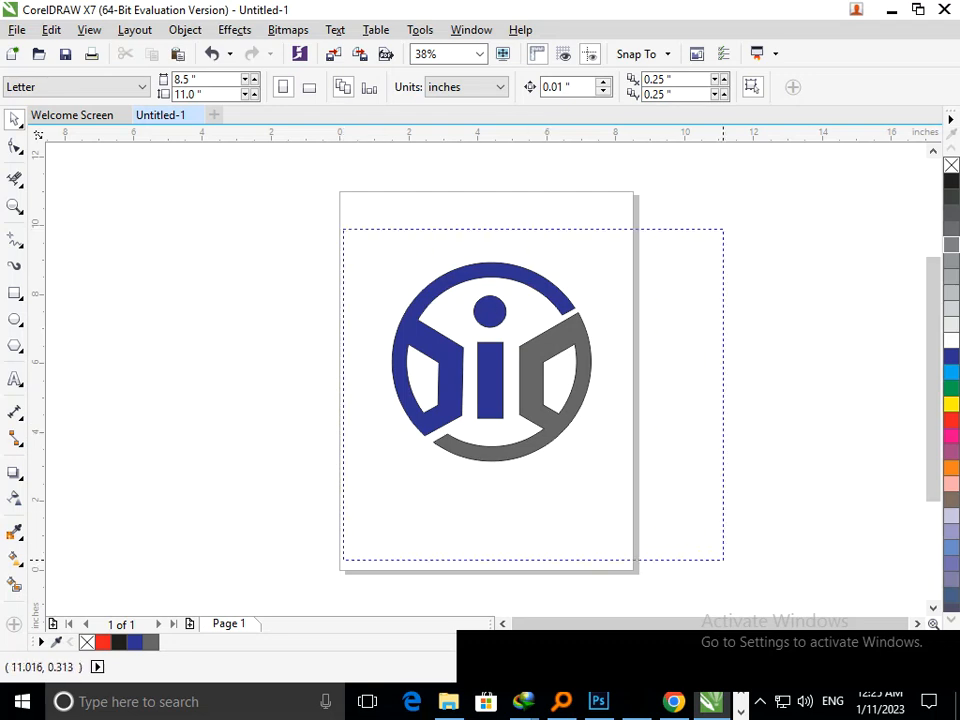
pyautogui.scroll(1, 640, 425)
pyautogui.moveTo(536, 407); pyautogui.dragTo(672, 447)
pyautogui.hotkey('ctrl', 'z')
pyautogui.click(951, 372)
pyautogui.click(667, 483)
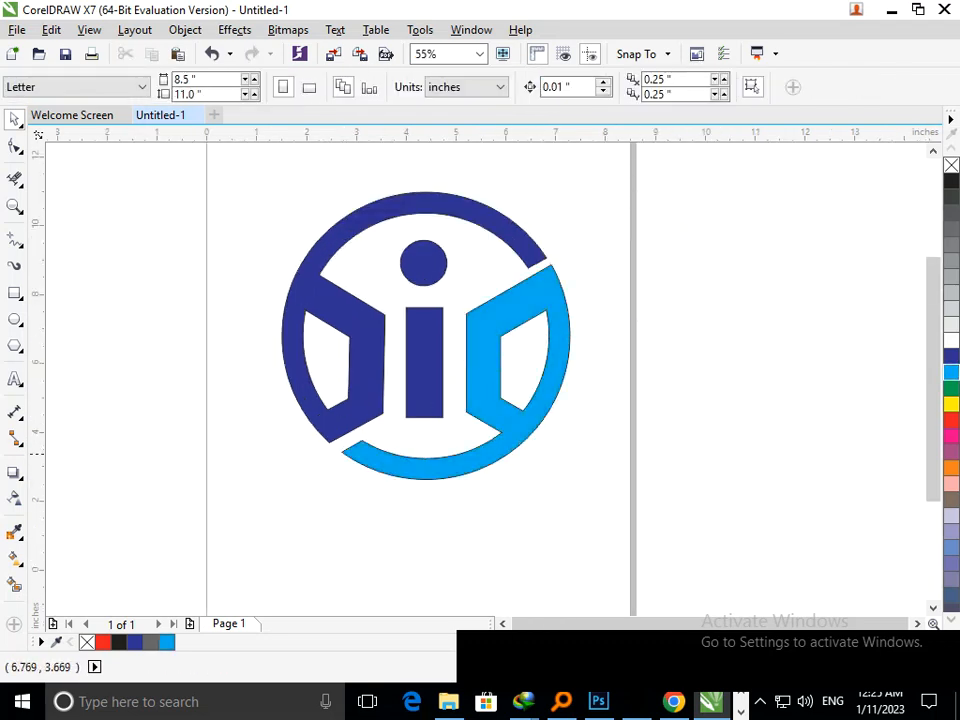
pyautogui.scroll(-1, 542, 445)
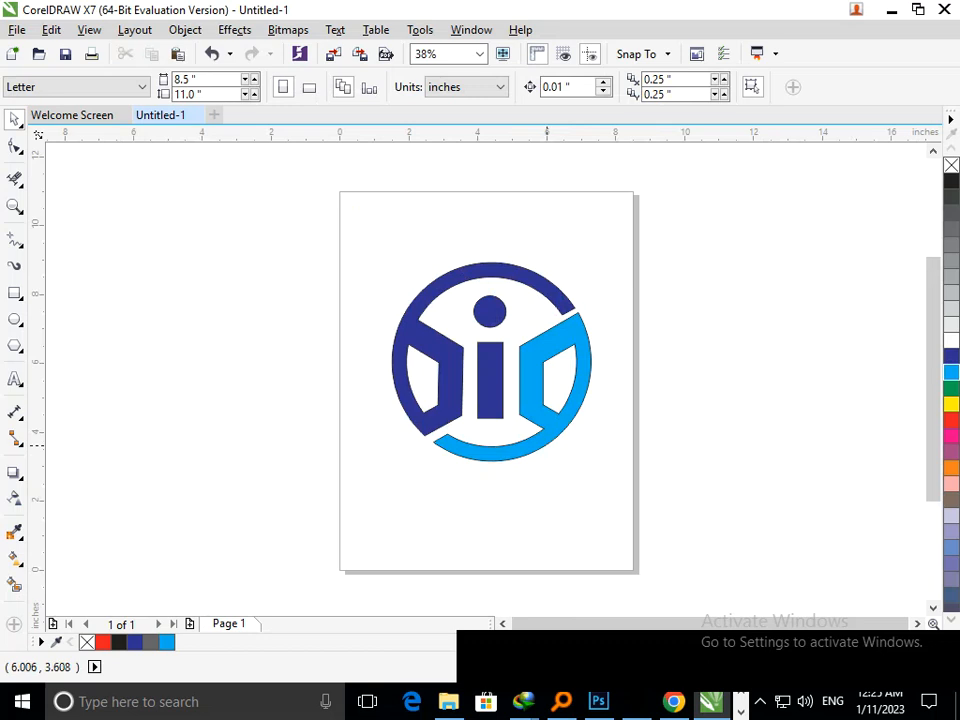
# - Try an orange fill on the central rectangle, and undo the trial fills on the rectangle and the light blue shape
pyautogui.click(490, 418)
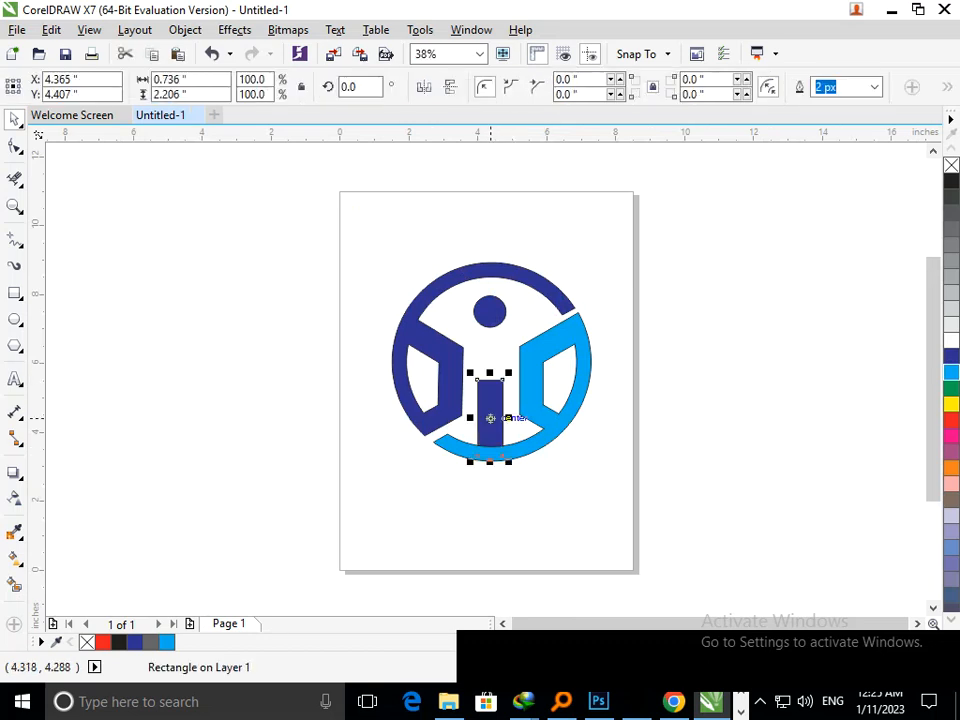
pyautogui.moveTo(490, 418); pyautogui.dragTo(490, 380)
pyautogui.click(951, 467)
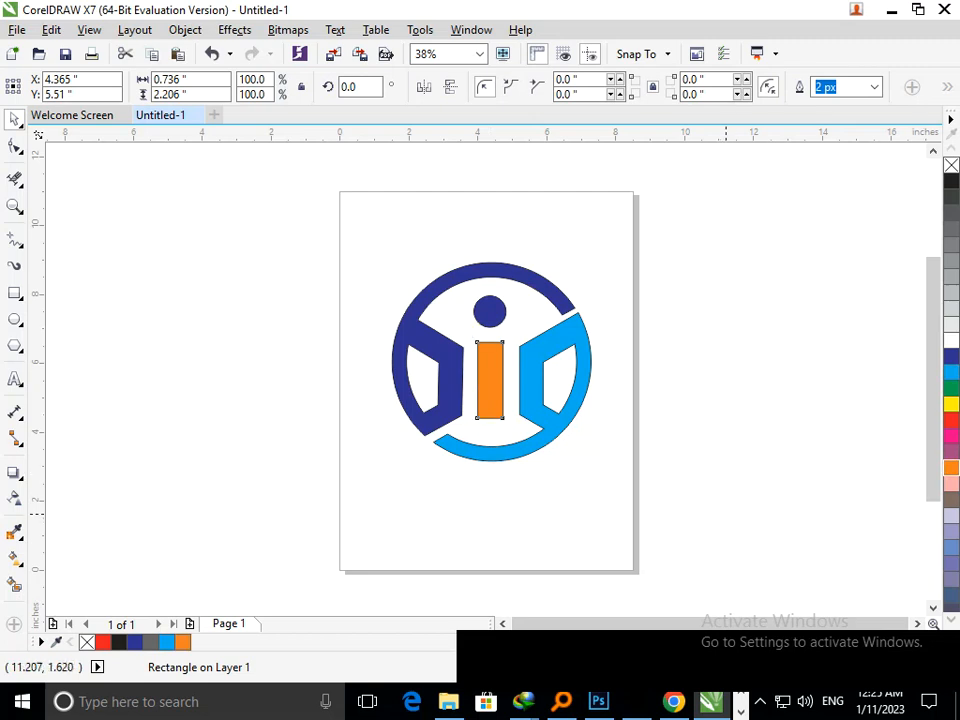
pyautogui.click(549, 399)
pyautogui.hotkey('ctrl', 'z')
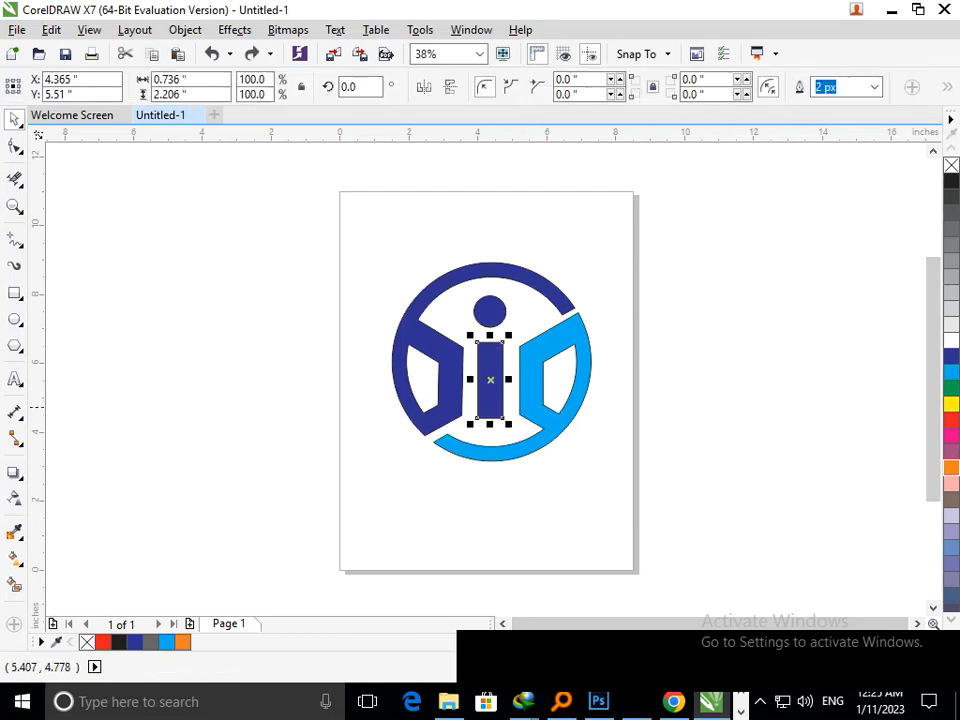
pyautogui.hotkey('ctrl', 'z')
pyautogui.click(535, 479)
# - Select all four logo shapes and enlarge them together slightly about their common center
pyautogui.moveTo(297, 168); pyautogui.dragTo(936, 579)
pyautogui.moveTo(310, 228); pyautogui.dragTo(624, 507)
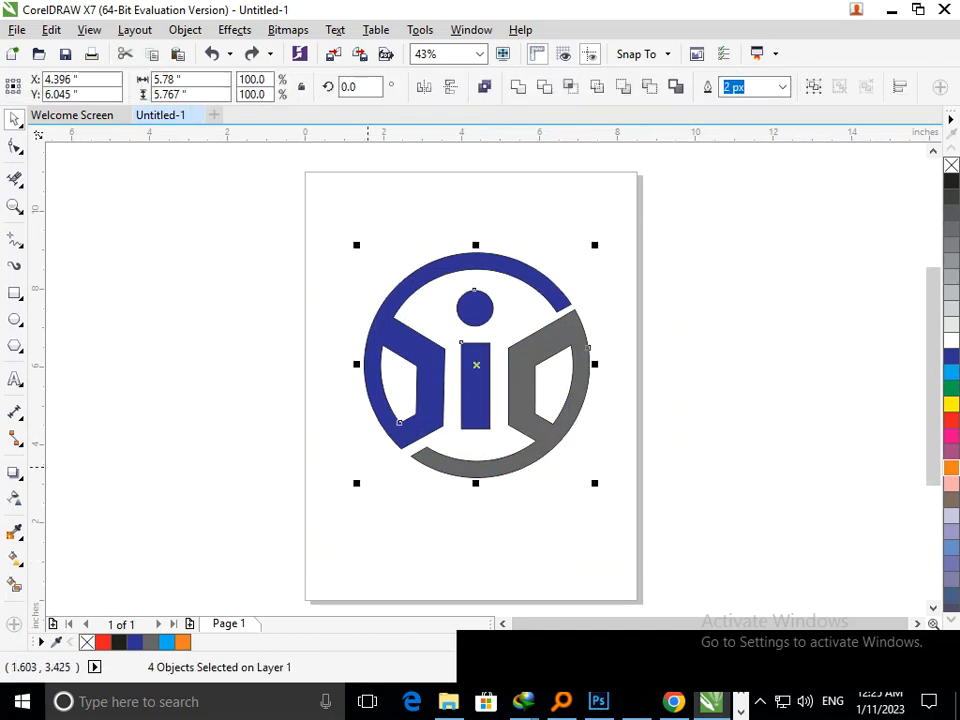
pyautogui.moveTo(361, 477); pyautogui.dragTo(343, 502)
pyautogui.click(568, 525)
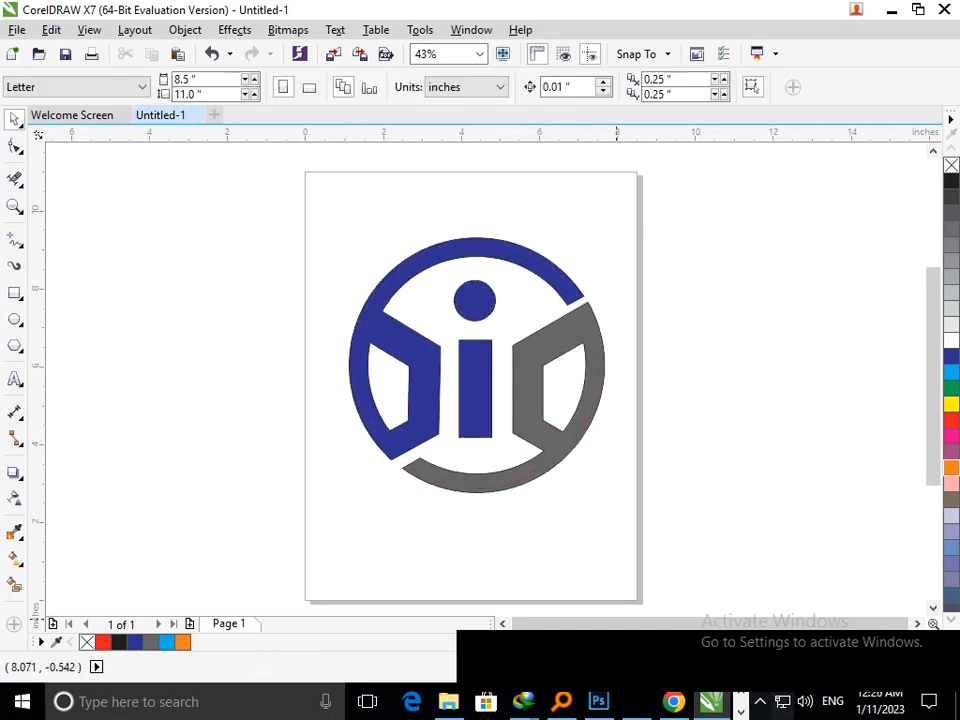